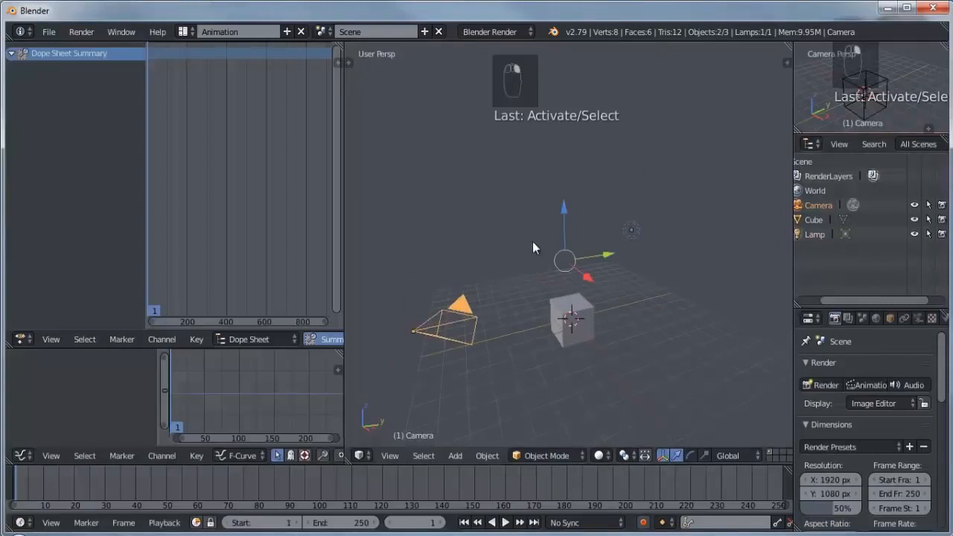
Delete the camera and the lamp, and show the cube in front orthographic view.
click(534, 237)
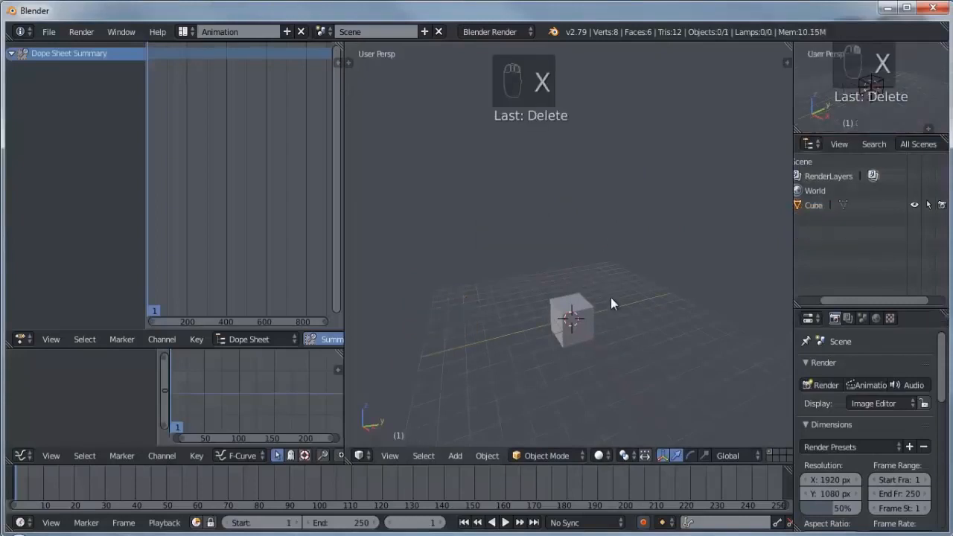
key(KP_1)
key(KP_5)
scroll(607, 253, up, 4)
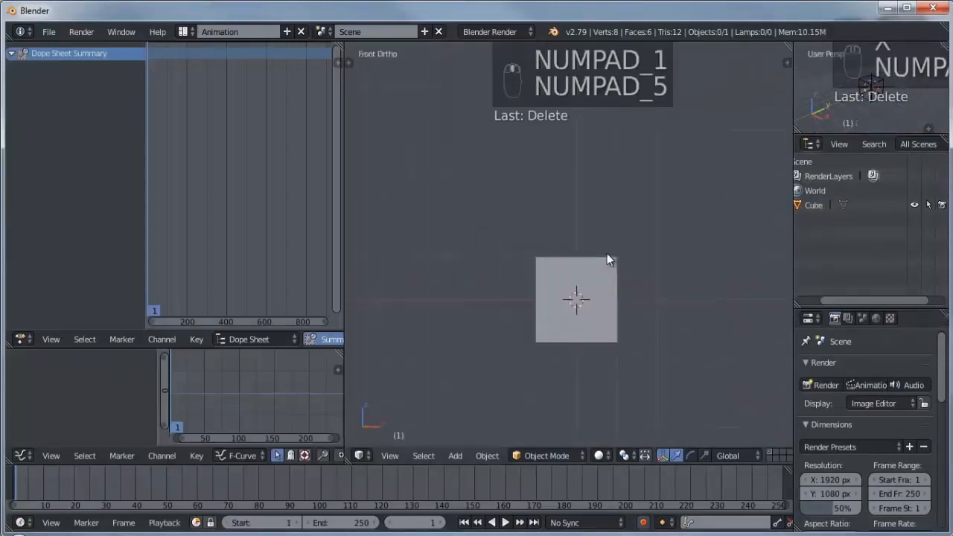
scroll(562, 270, up, 2)
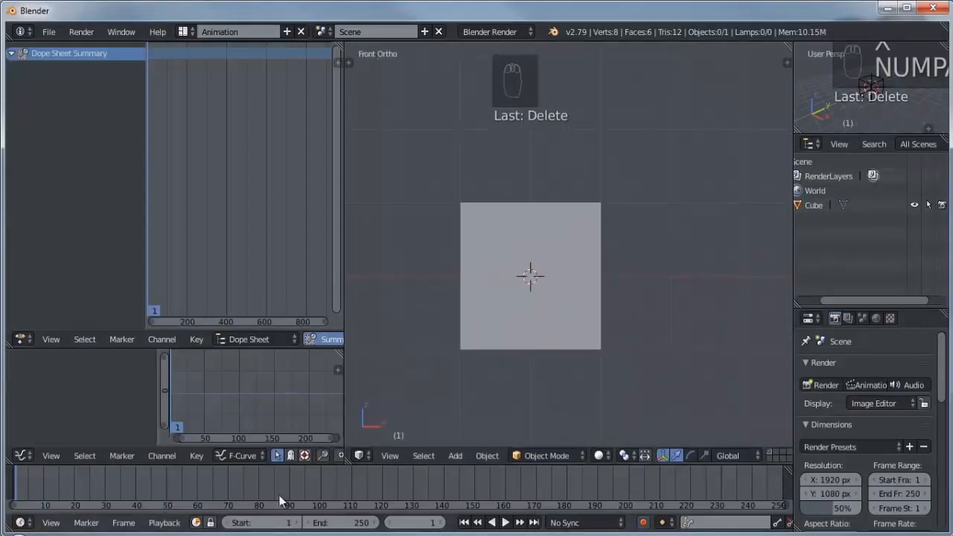
Examine the timeline's frame range and the frame range and frame rate in the render dimension settings.
scroll(265, 495, down, 3)
ctrl+scroll(223, 500, up, 3)
scroll(214, 500, up, 3)
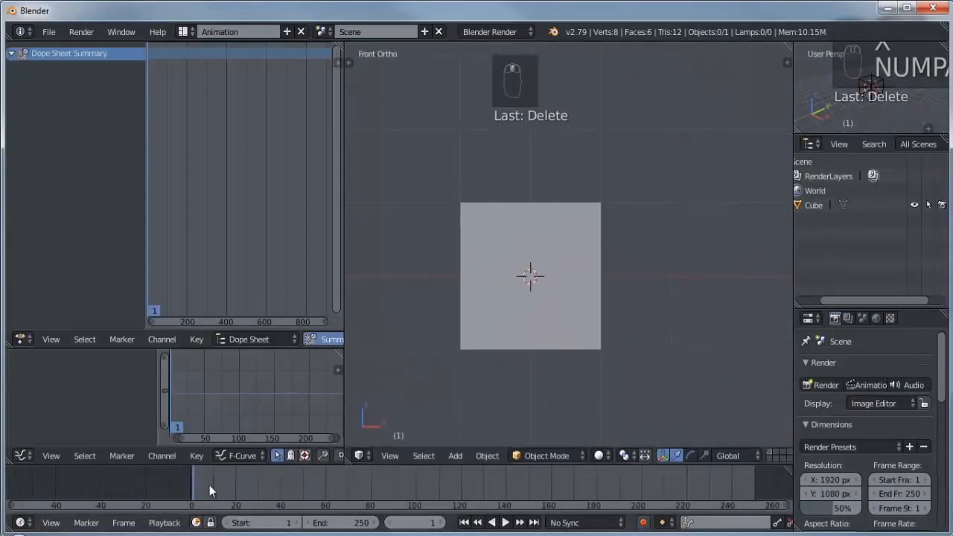
ctrl+scroll(677, 481, down, 3)
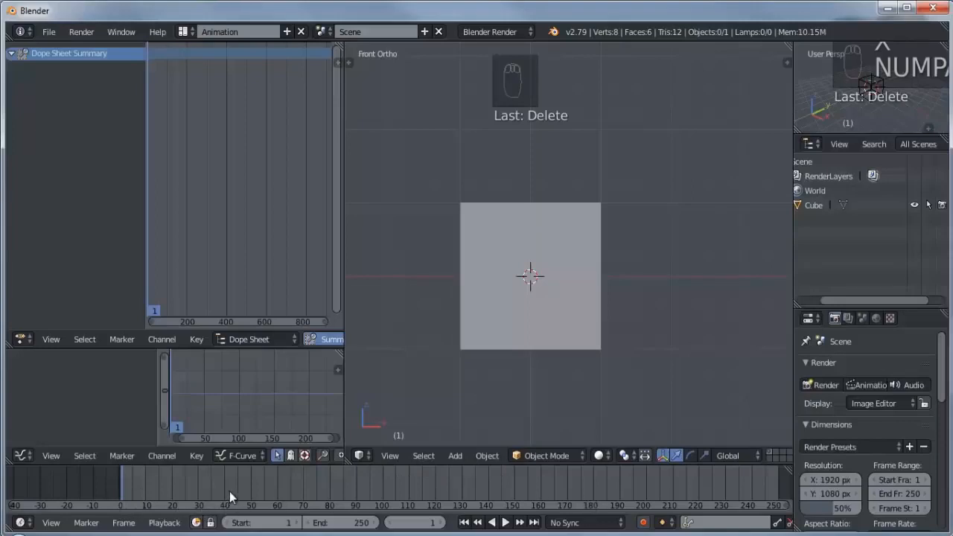
scroll(894, 372, down, 4)
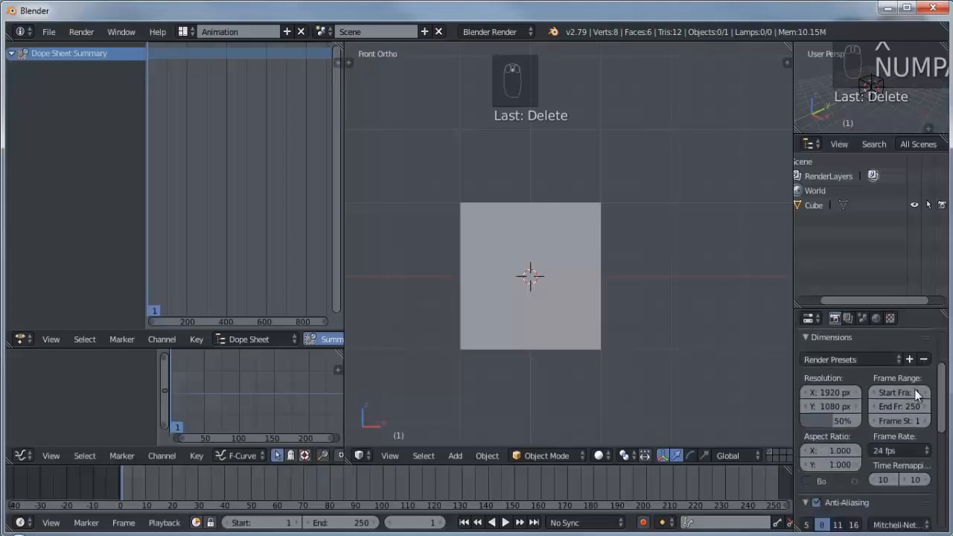
scroll(912, 402, down, 1)
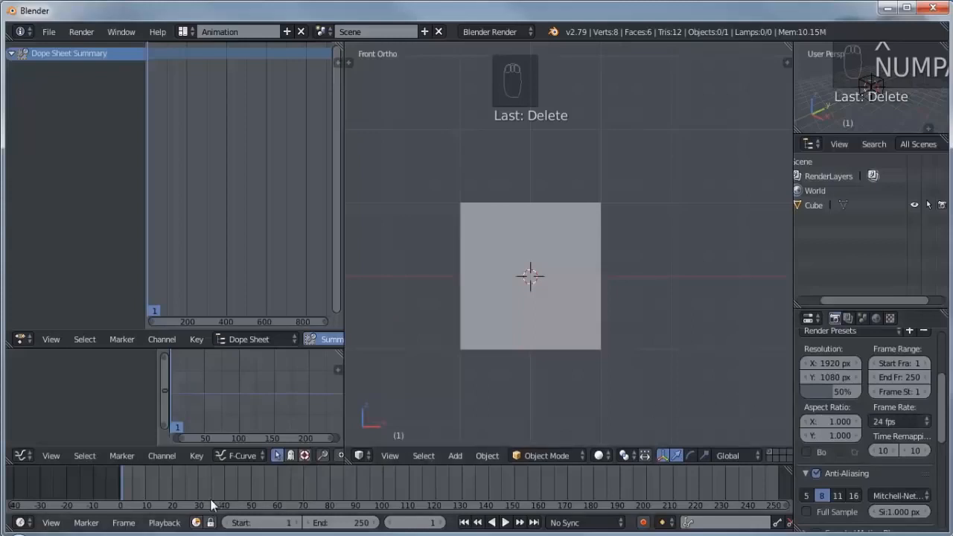
Scrub the timeline through frames 47, 77 and 136, and return to frame 1.
drag(121, 485, 243, 484)
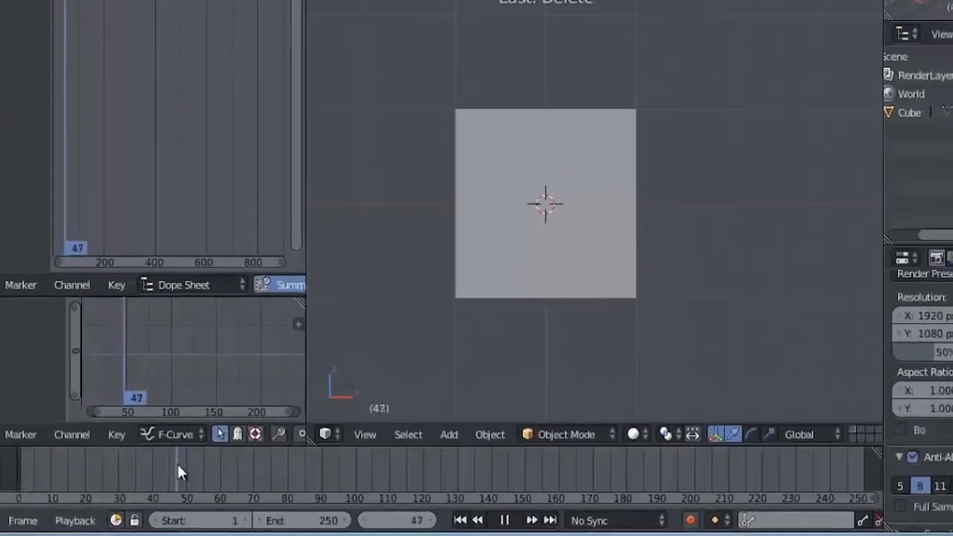
drag(188, 475, 189, 474)
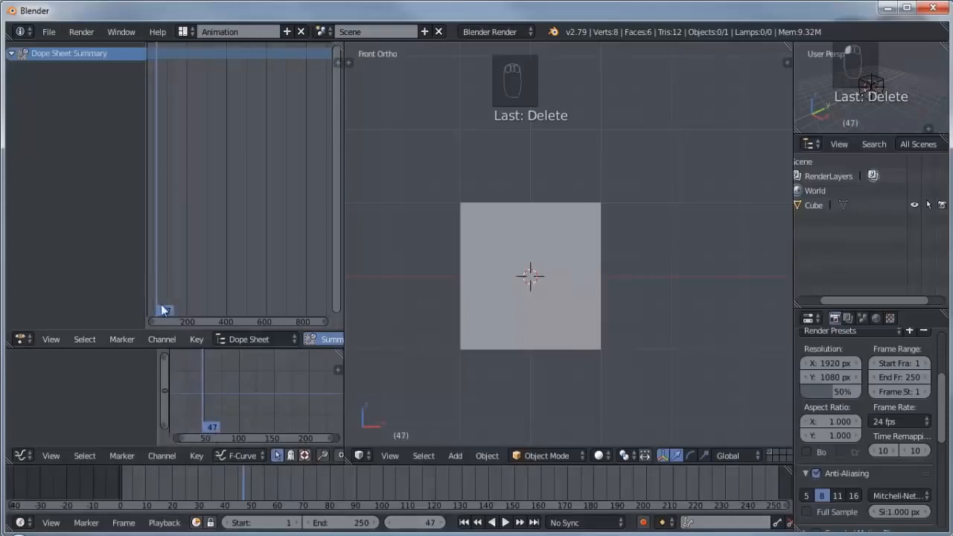
drag(253, 489, 322, 480)
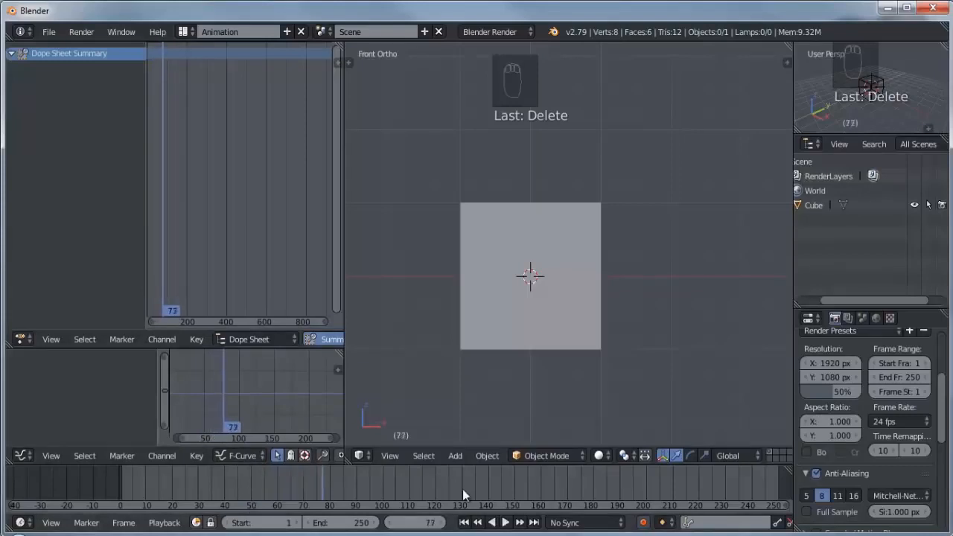
click(475, 485)
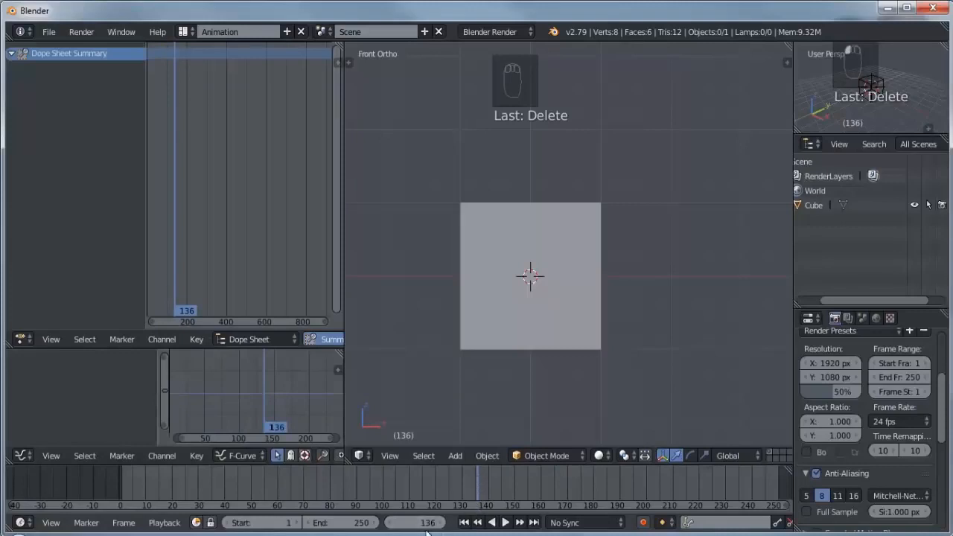
drag(145, 488, 120, 483)
Select the cube in the front view.
right_click(581, 246)
scroll(549, 253, down, 5)
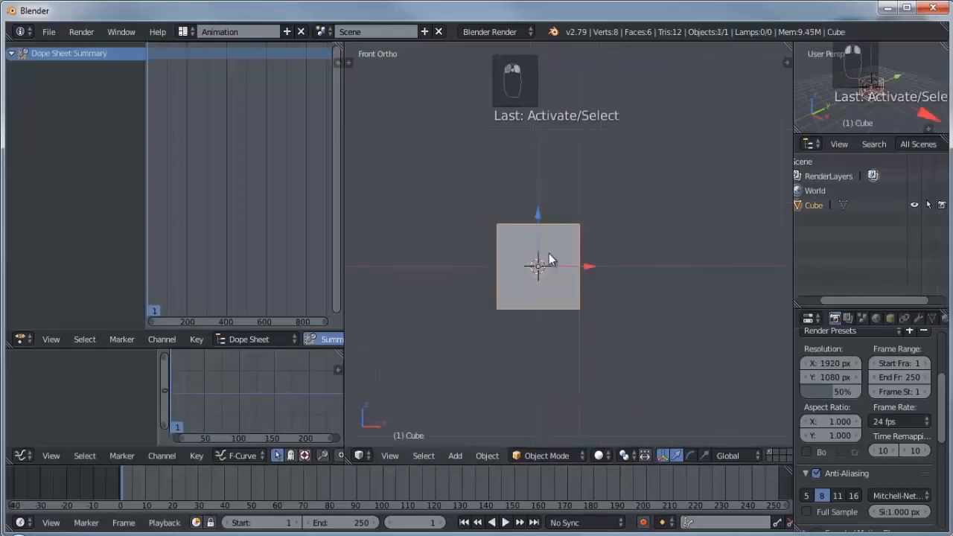
shift+middle_drag(593, 260, 547, 285)
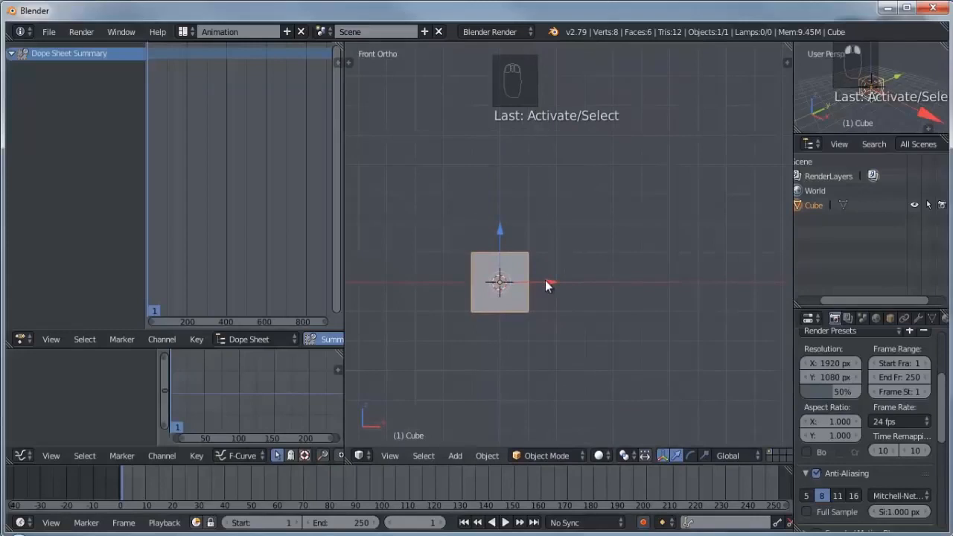
drag(545, 280, 495, 275)
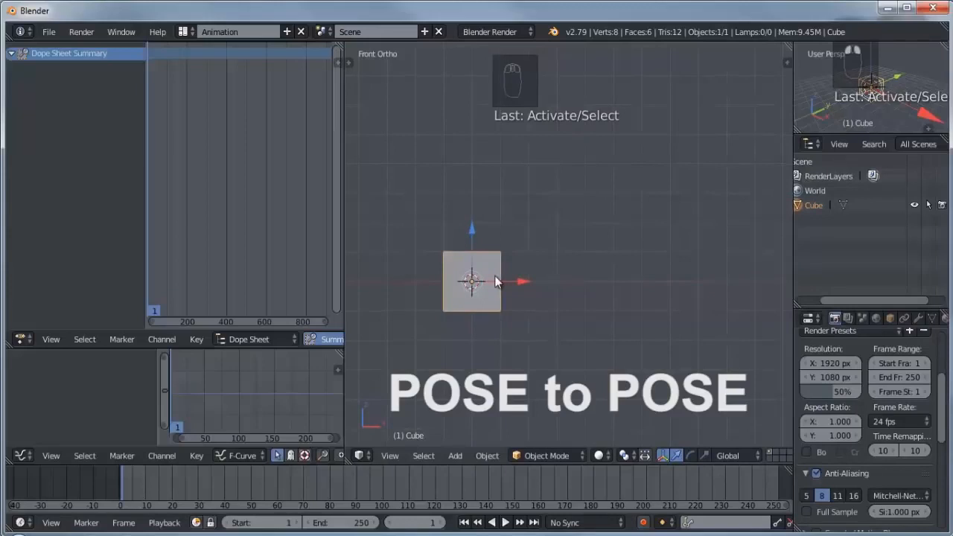
shift+middle_drag(493, 256, 415, 279)
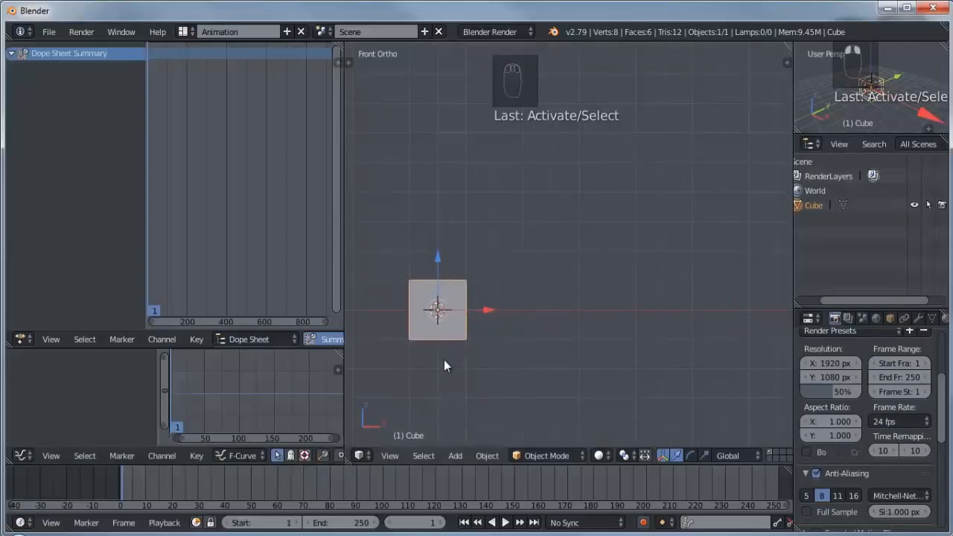
Draw a 0 just below the cube with the Grease Pencil.
key(d)
key(d)
key(d)
key(d)
key(d)
key(d)
key(d)
key(d)
key(d)
key(d)
key(d)
key(d)
key(d)
key(d)
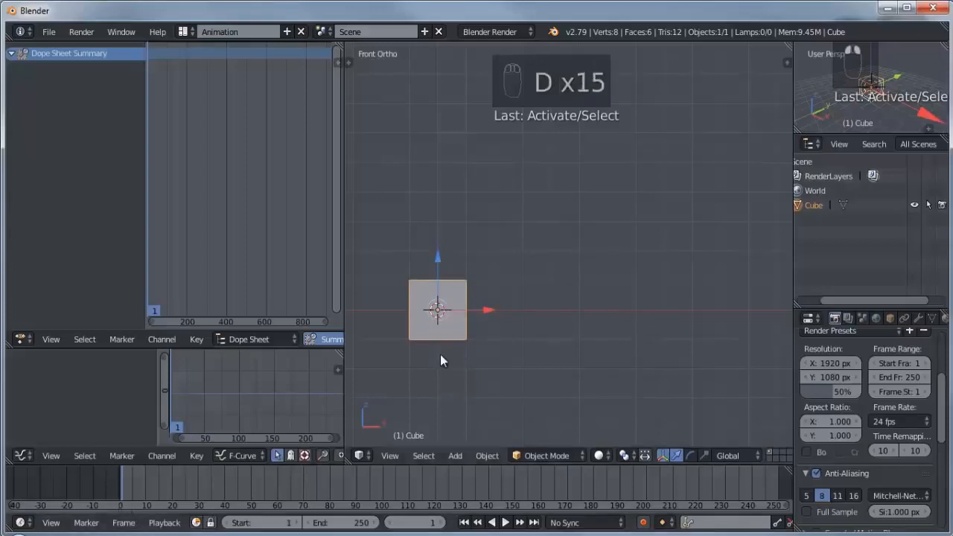
drag(428, 357, 433, 358)
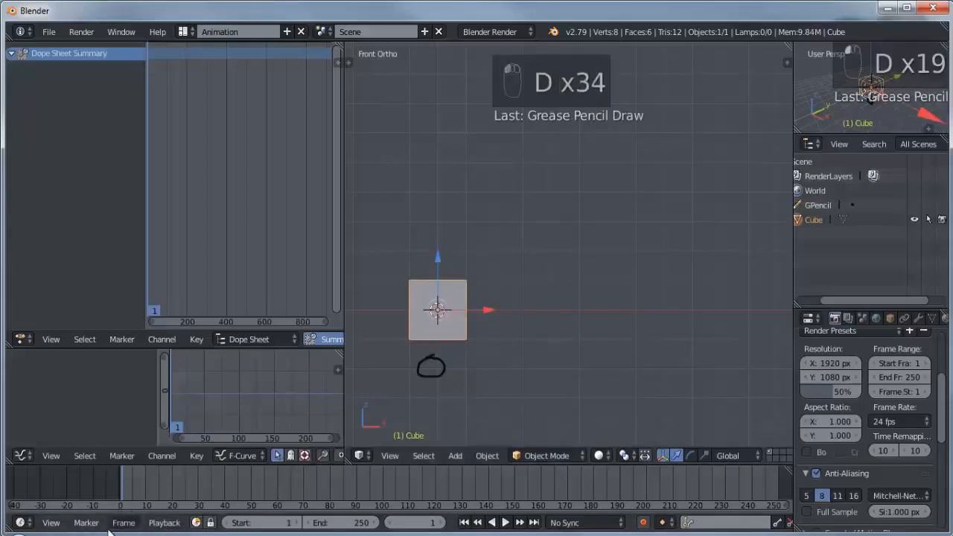
Go to frame 20, sketch a 20 level with the 0, and draw an arrow from the 0 to it.
click(170, 484)
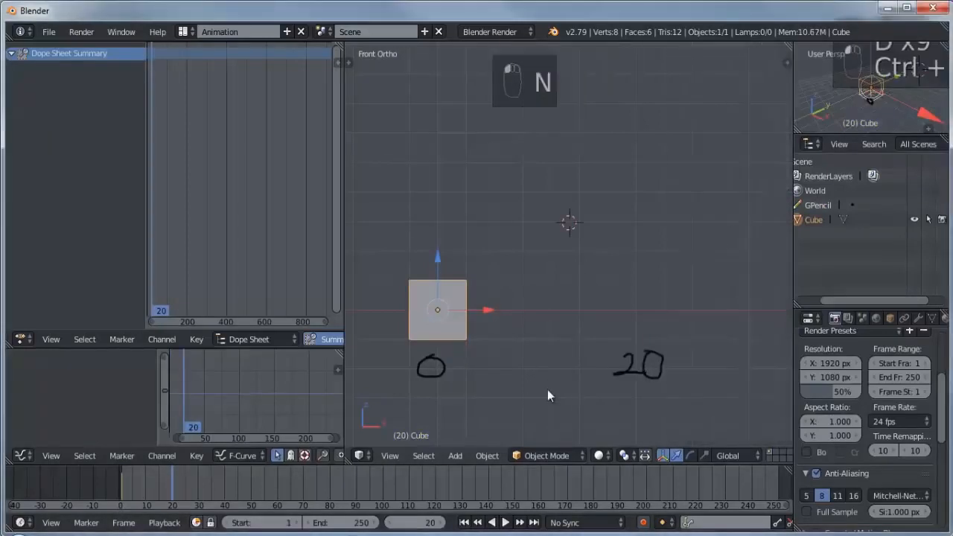
key(d)
drag(454, 364, 606, 365)
drag(597, 356, 596, 376)
shift+middle_drag(524, 332, 500, 318)
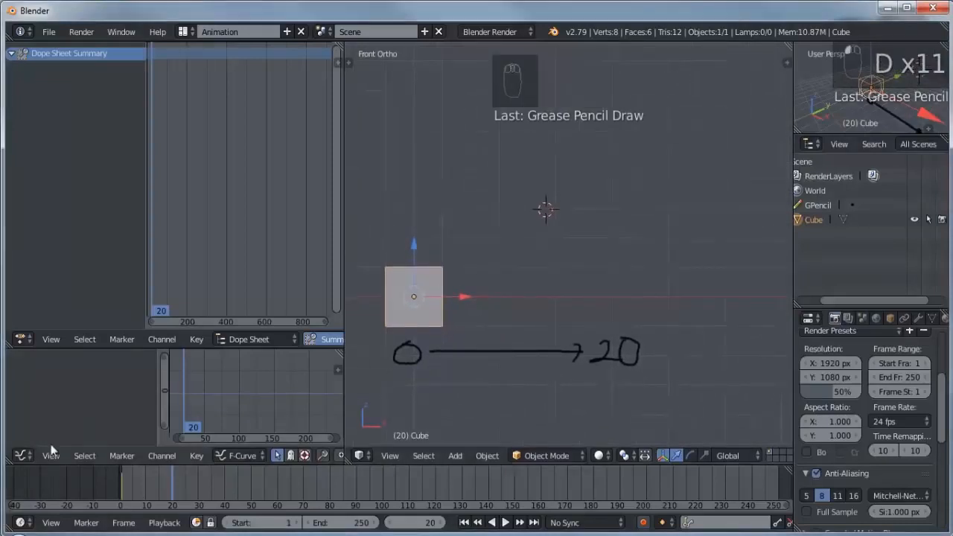
Return to frame 1 and sketch an A above the cube and a B above the 20.
drag(142, 492, 121, 491)
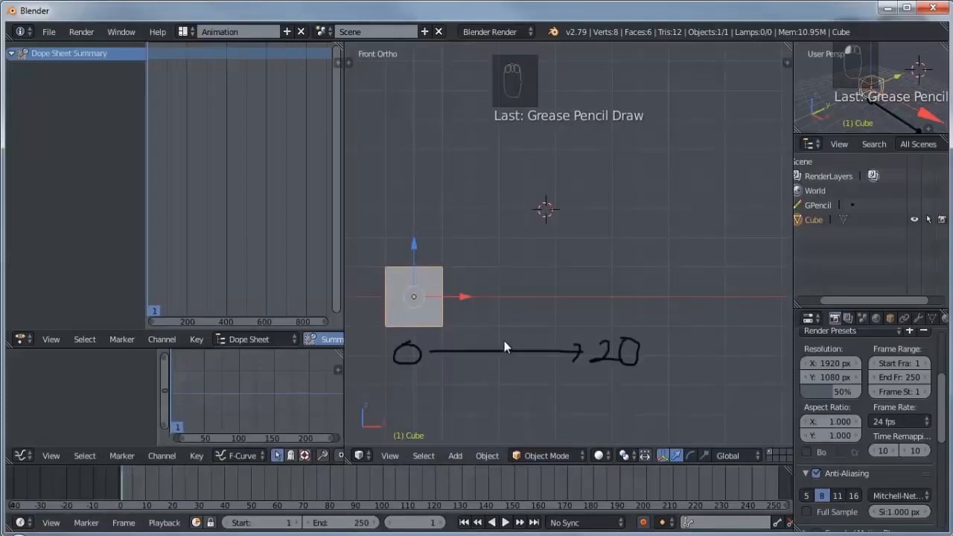
key(d)
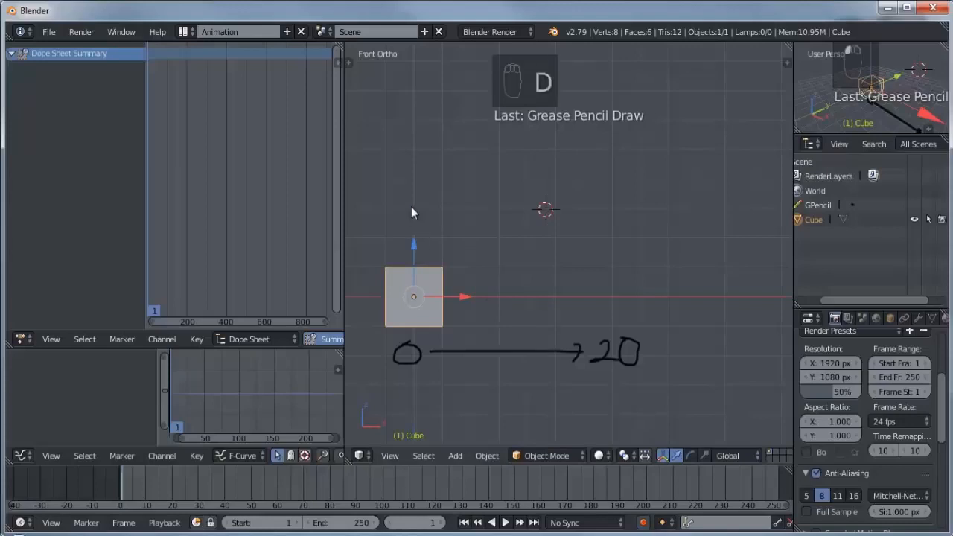
mouse_move(415, 203)
mouse_down()
mouse_move(402, 228)
mouse_move(428, 229)
mouse_move(425, 216)
mouse_up()
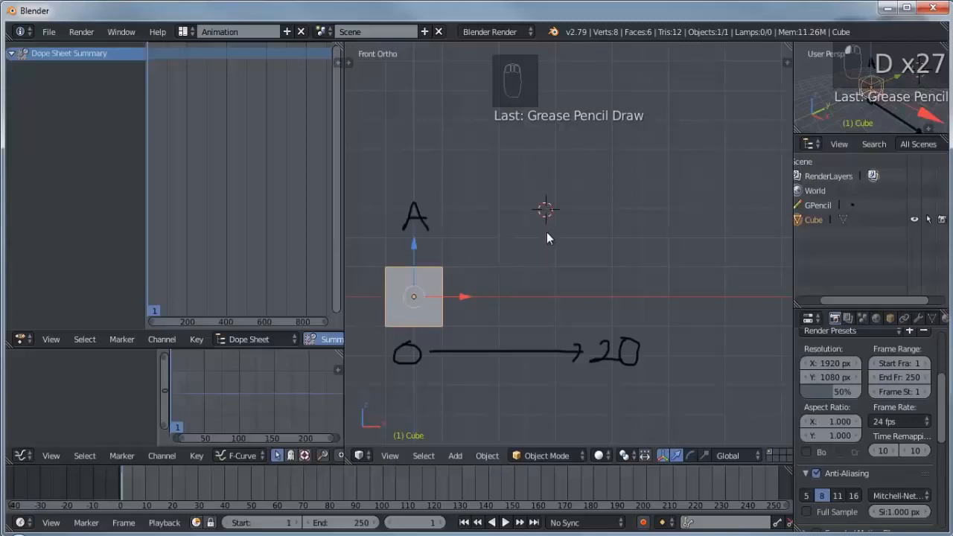
key(i)
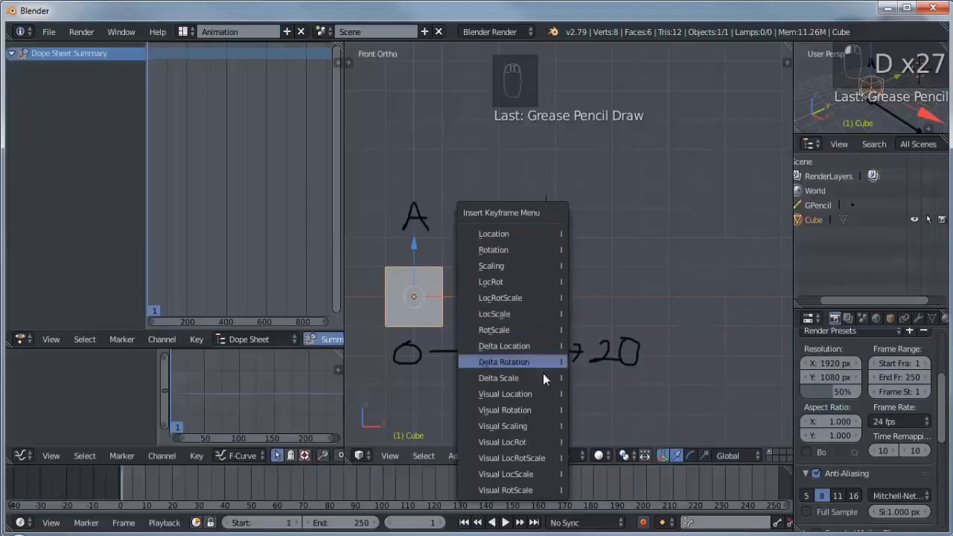
key(Escape)
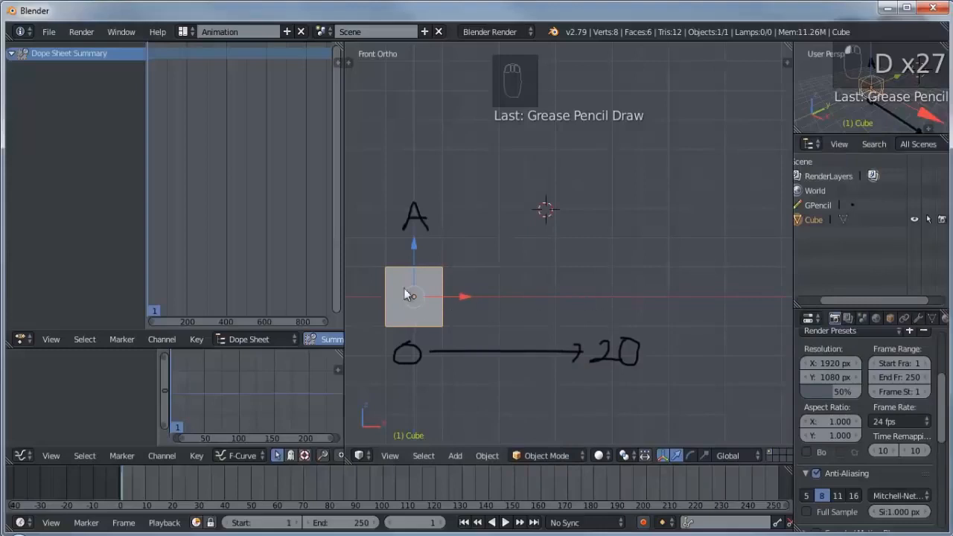
drag(596, 195, 598, 233)
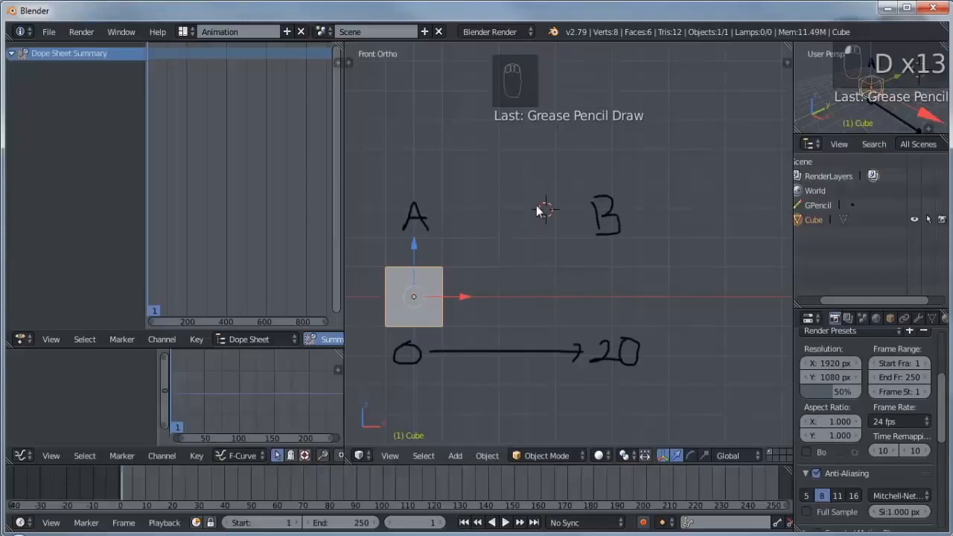
Insert a Location keyframe for the cube at frame 1.
key(i)
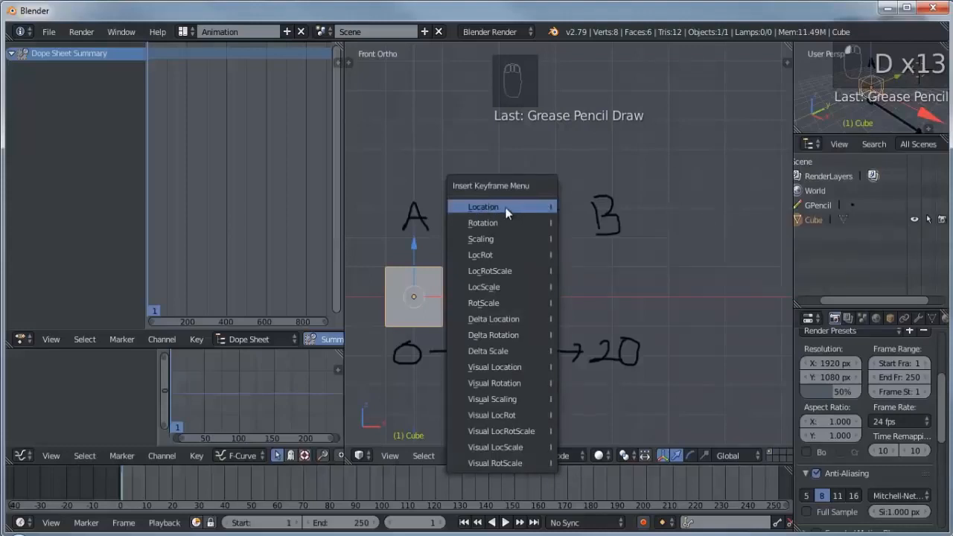
click(512, 209)
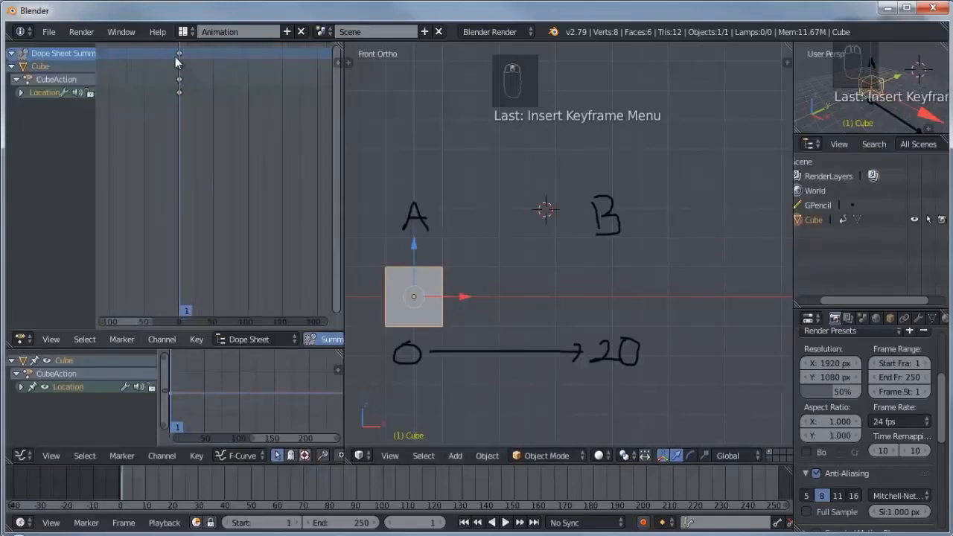
scroll(179, 74, up, 10)
mouse_move(179, 74)
mouse_down()
mouse_move(181, 50)
mouse_move(179, 63)
mouse_up()
middle_drag(187, 111, 147, 113)
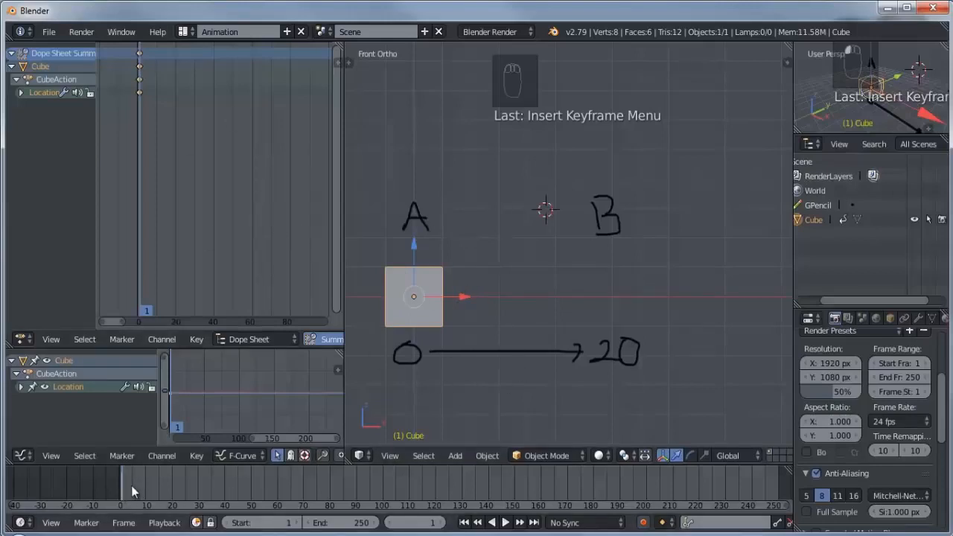
Move the current frame to 20, stepping frame by frame from 17.
mouse_move(171, 485)
mouse_down()
mouse_move(127, 483)
mouse_move(171, 477)
mouse_move(163, 488)
mouse_up()
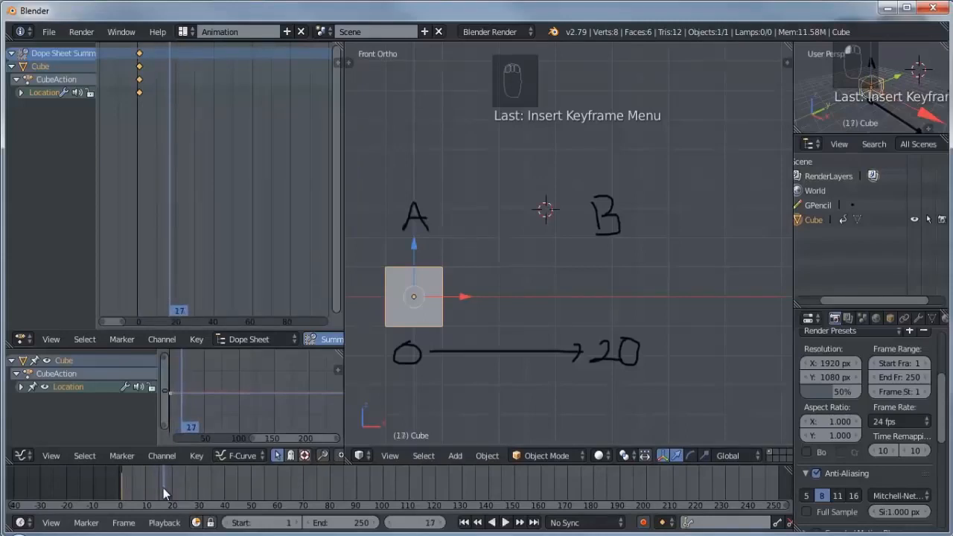
key(Right)
key(Left)
key(Right)
key(Left)
key(Right)
key(Left)
key(Right)
key(Left)
key(Right)
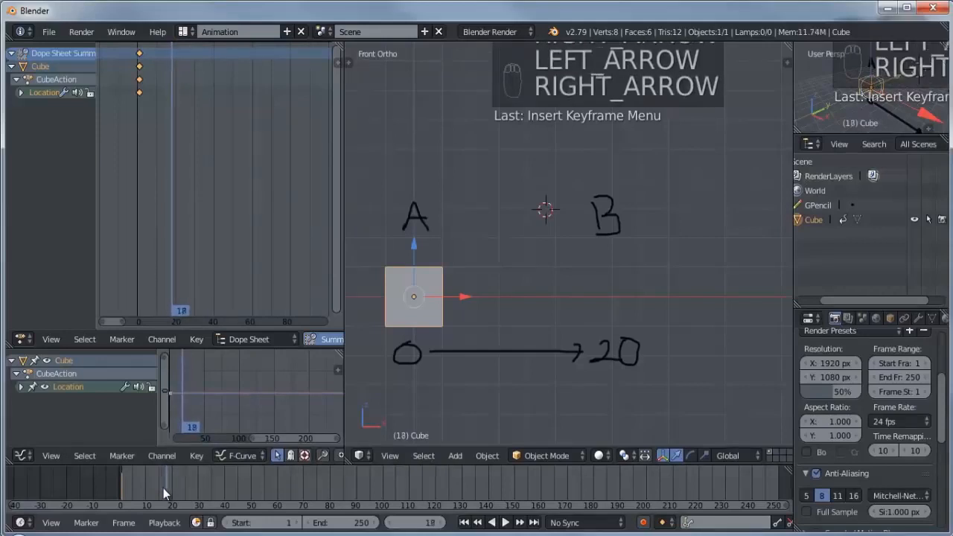
key(Right)
key(Right)
key(Right)
key(Right)
key(Right)
key(Right)
key(Right)
key(Left)
key(Left)
key(Left)
key(Left)
key(Left)
key(Left)
key(Left)
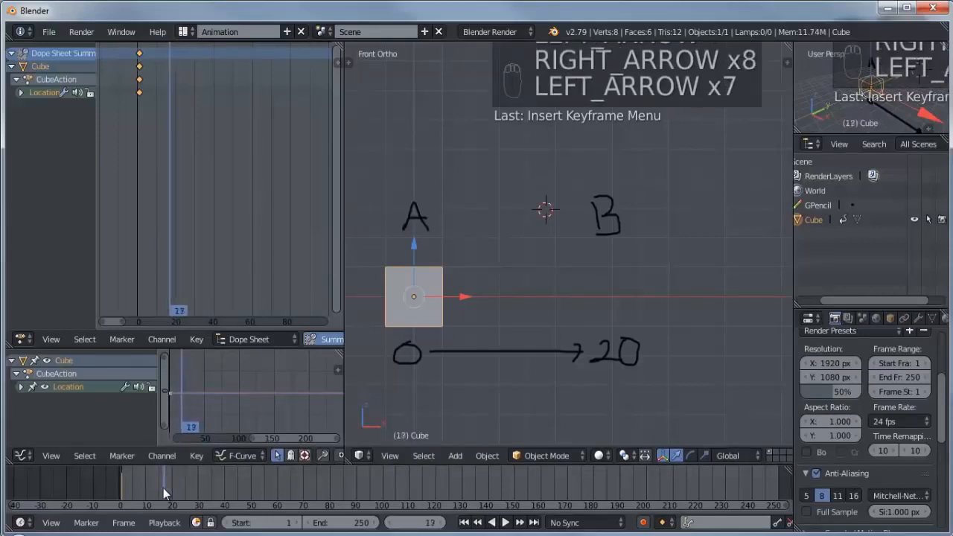
key(Right)
key(Right)
key(Right)
key(Right)
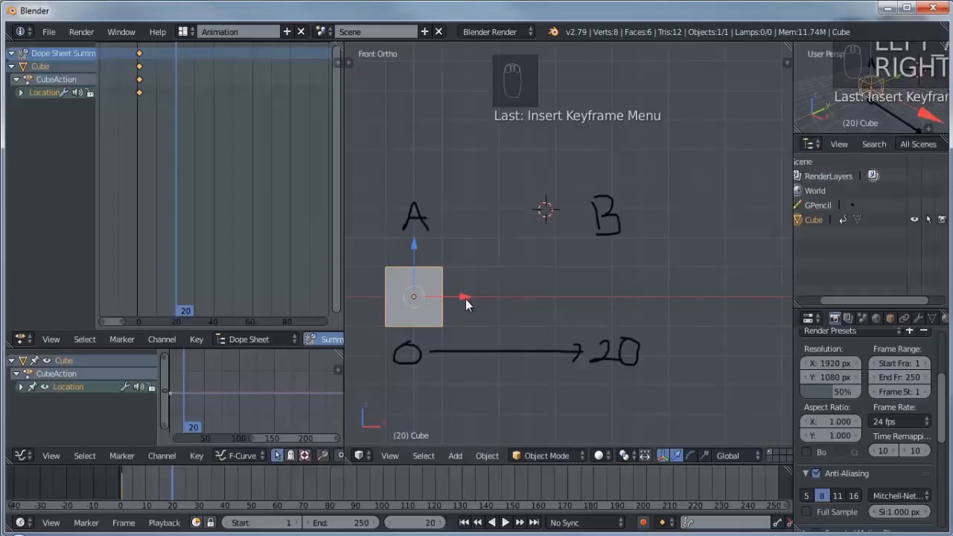
Move the cube along the X axis to below the sketched B and insert a Location keyframe at frame 20.
drag(464, 298, 663, 297)
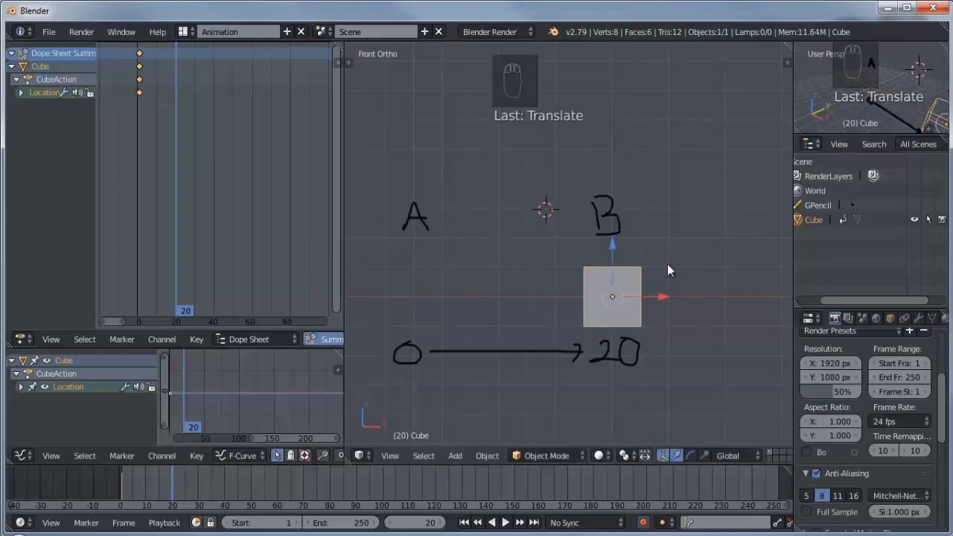
key(i)
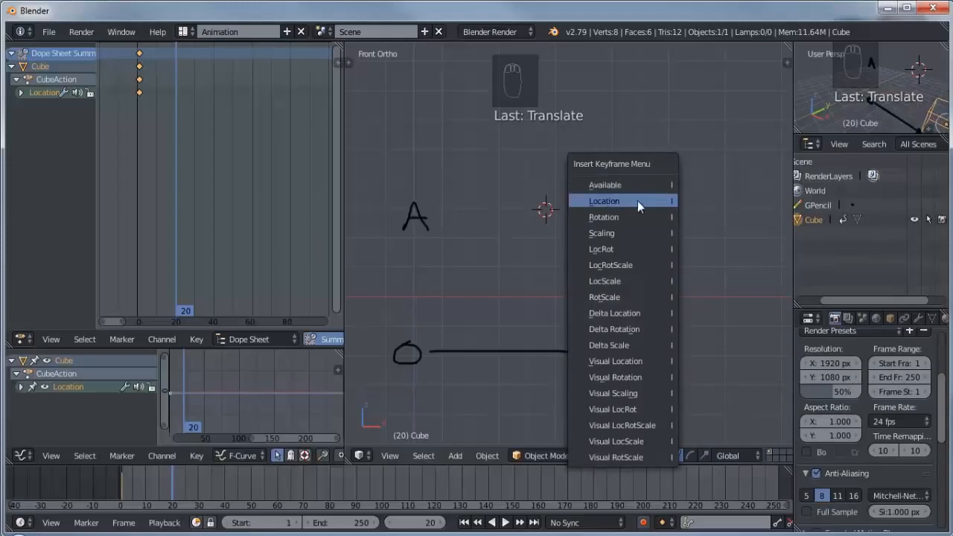
click(637, 200)
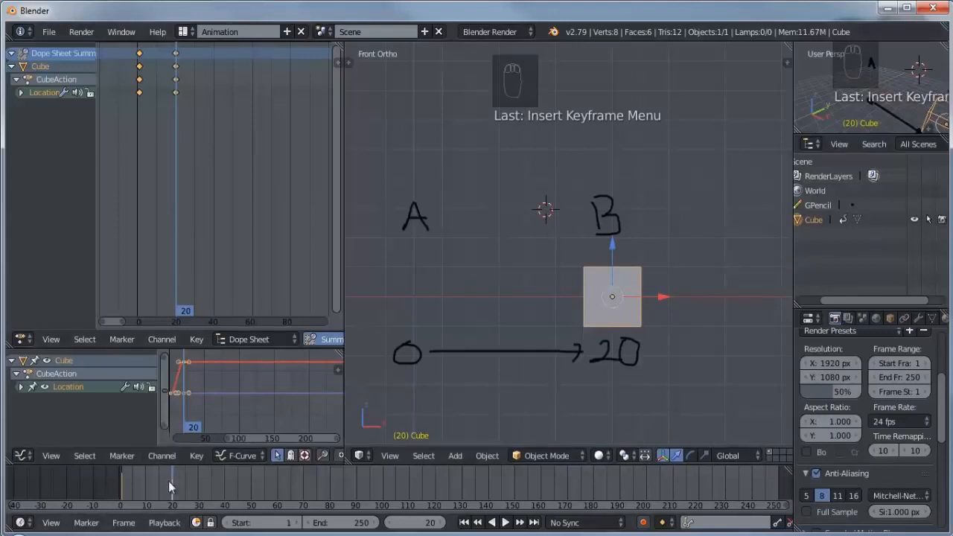
Play the cube's animation from frame 0, stop it, and scrub through the empty frames past the last keyframe.
drag(167, 481, 114, 485)
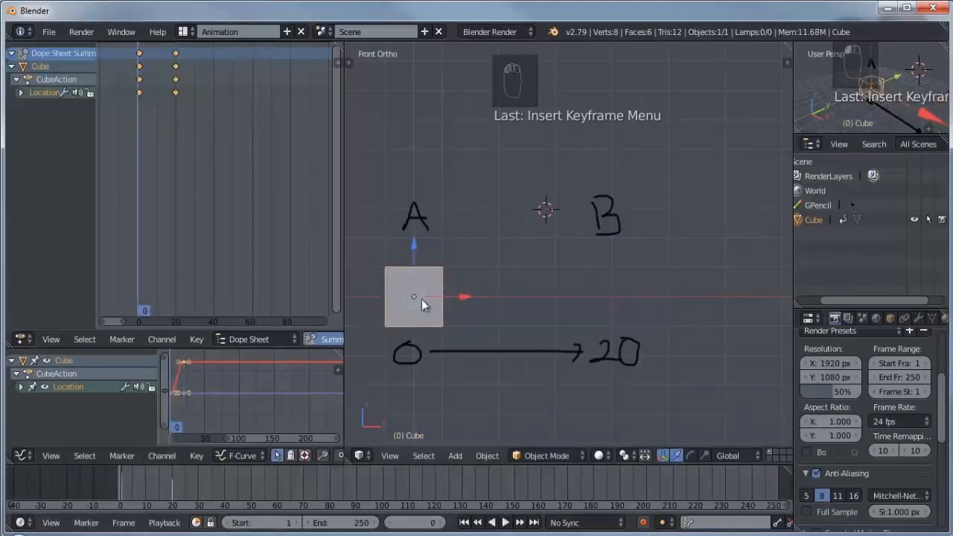
click(506, 523)
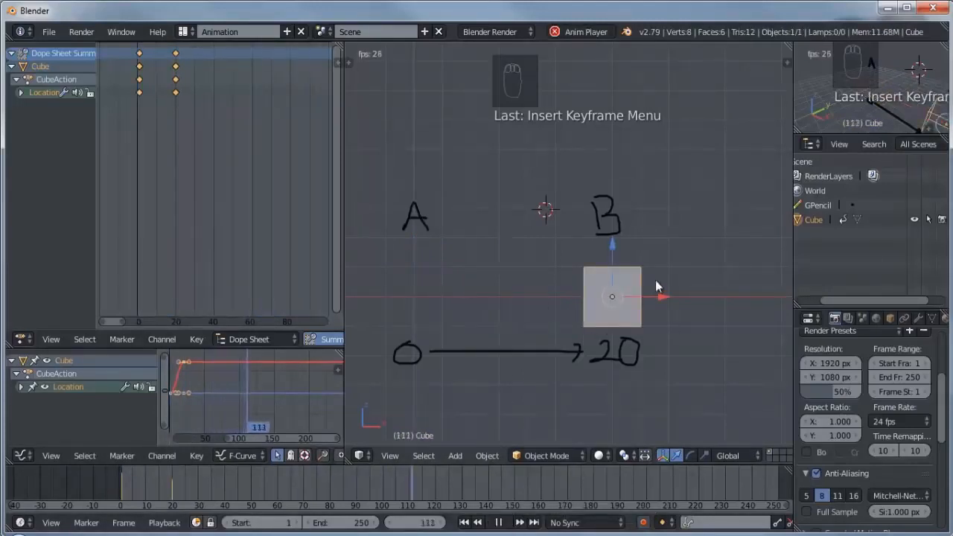
click(498, 523)
drag(367, 481, 668, 476)
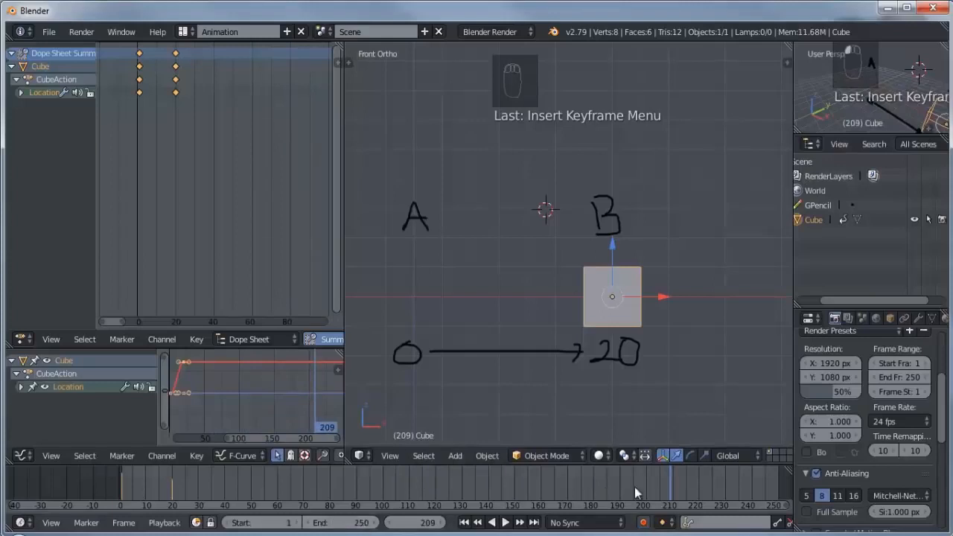
Scrub between frames 0 and 20 and set the animation's end frame to 20.
scroll(346, 477, down, 2)
scroll(273, 485, up, 3)
drag(255, 486, 274, 477)
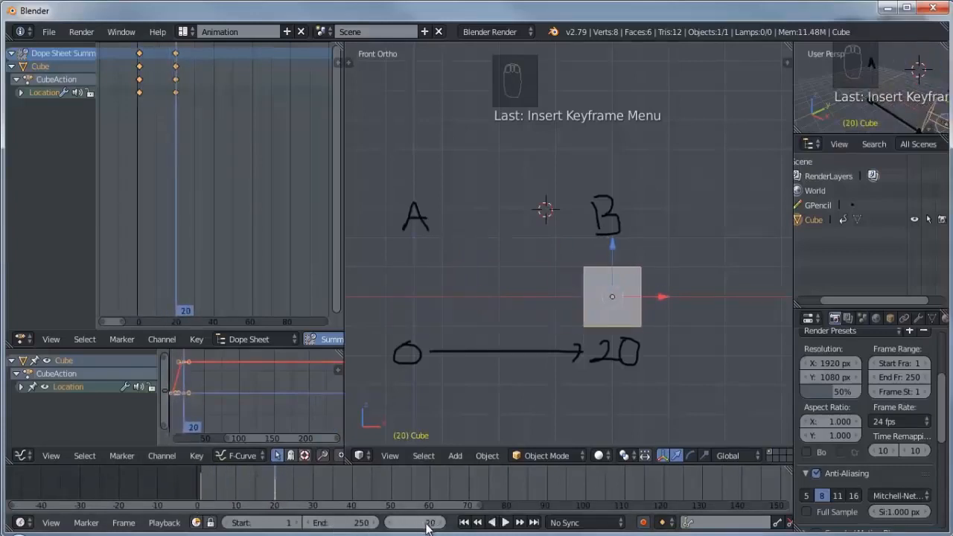
click(192, 477)
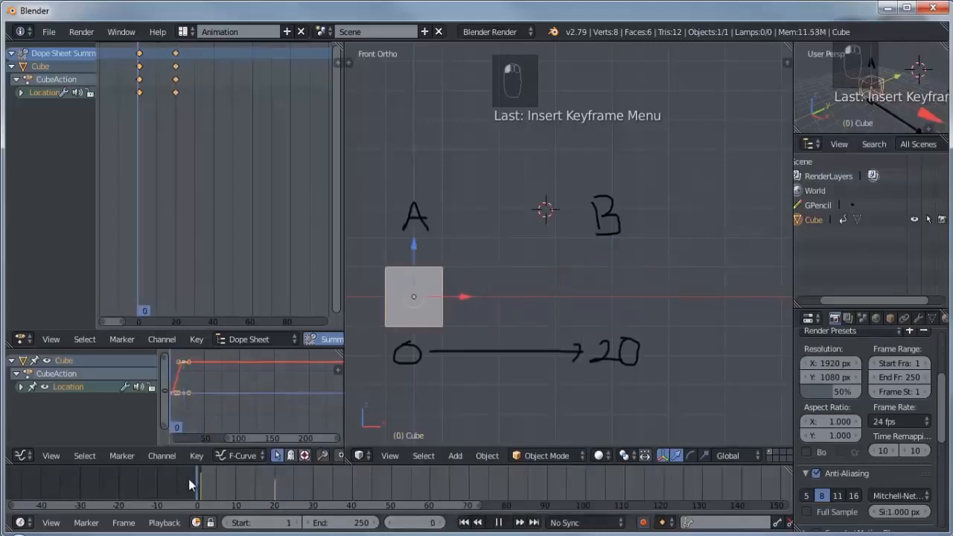
drag(198, 477, 275, 478)
click(350, 522)
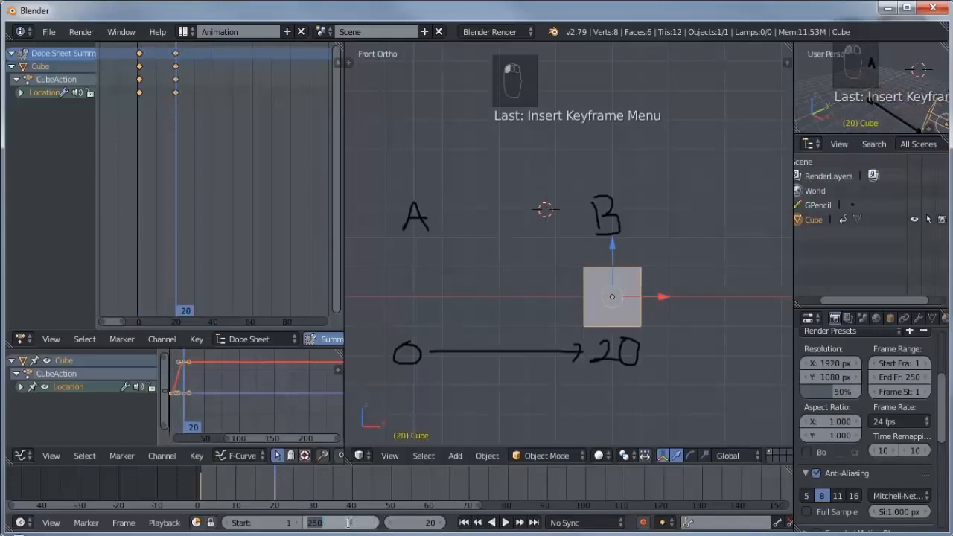
text(20)
key(Return)
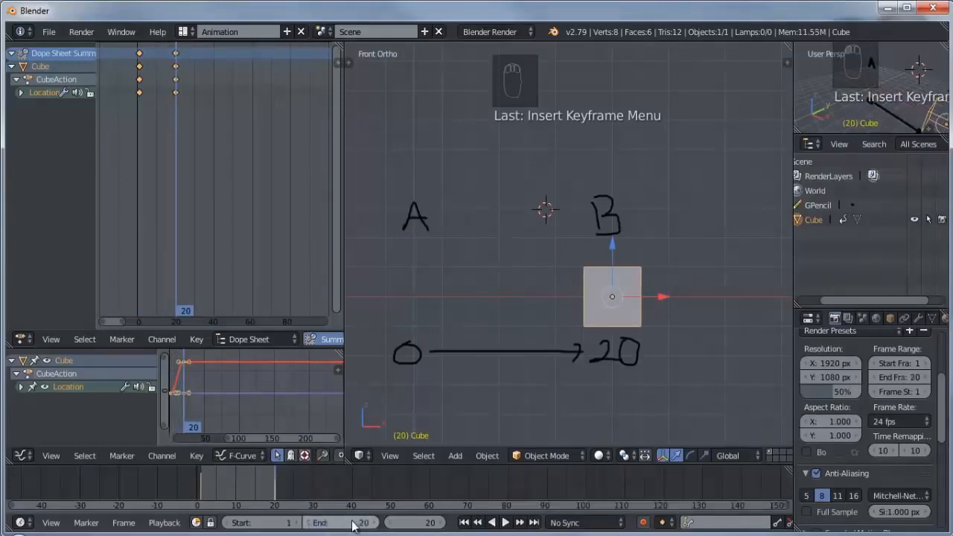
Play back the shortened frame range, stop it, and return to frame 1.
click(504, 523)
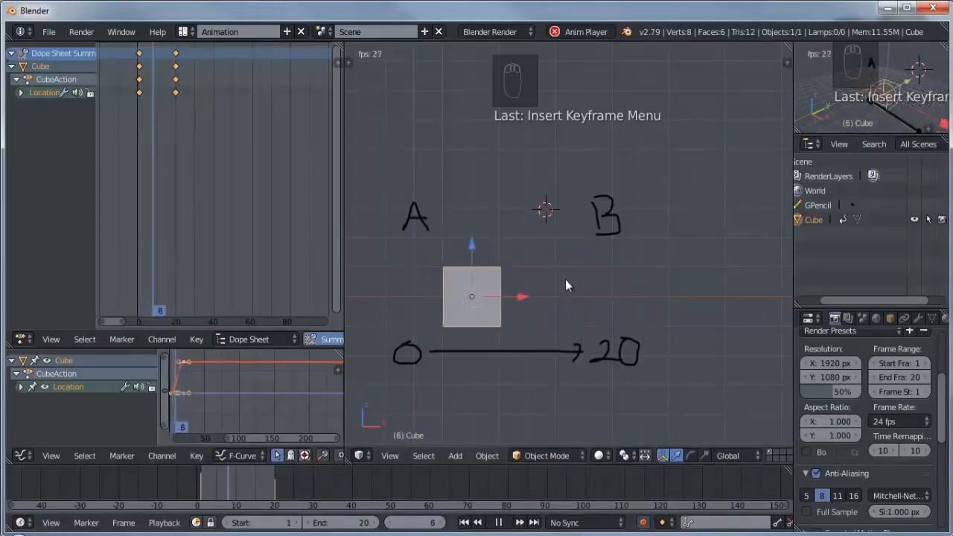
key(Escape)
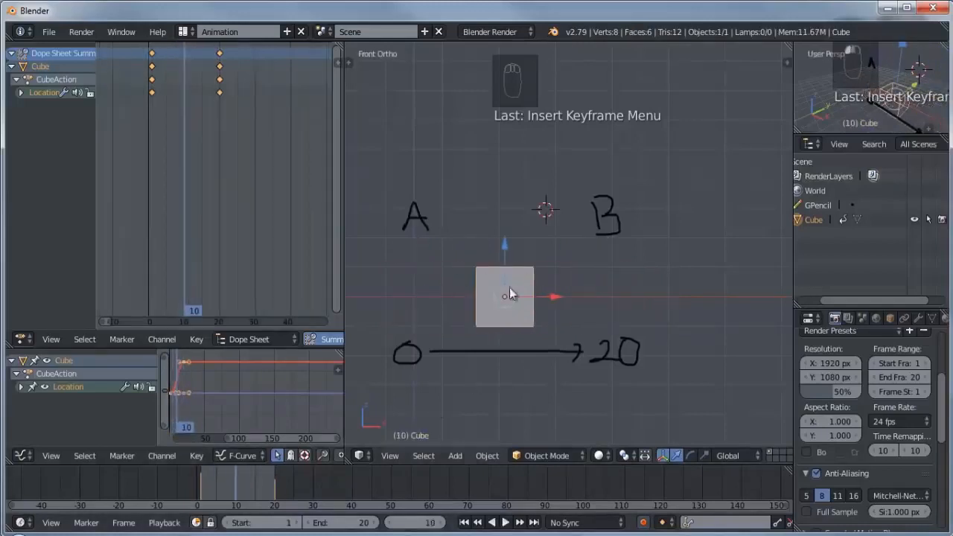
mouse_move(156, 83)
mouse_down()
mouse_move(219, 78)
mouse_move(152, 78)
mouse_up()
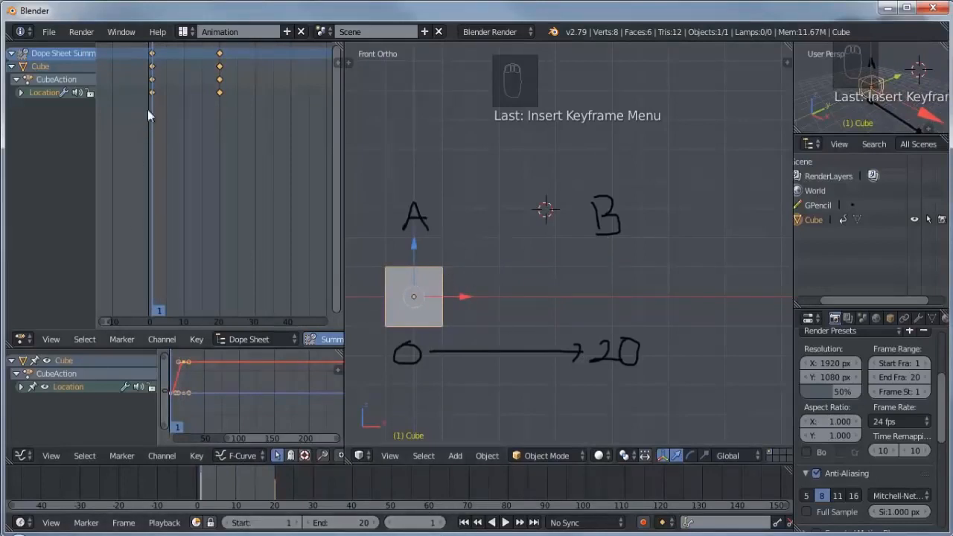
Go to frame 10 and sketch a 10 on the middle of the arrow between the 0 and the 20.
drag(156, 86, 185, 70)
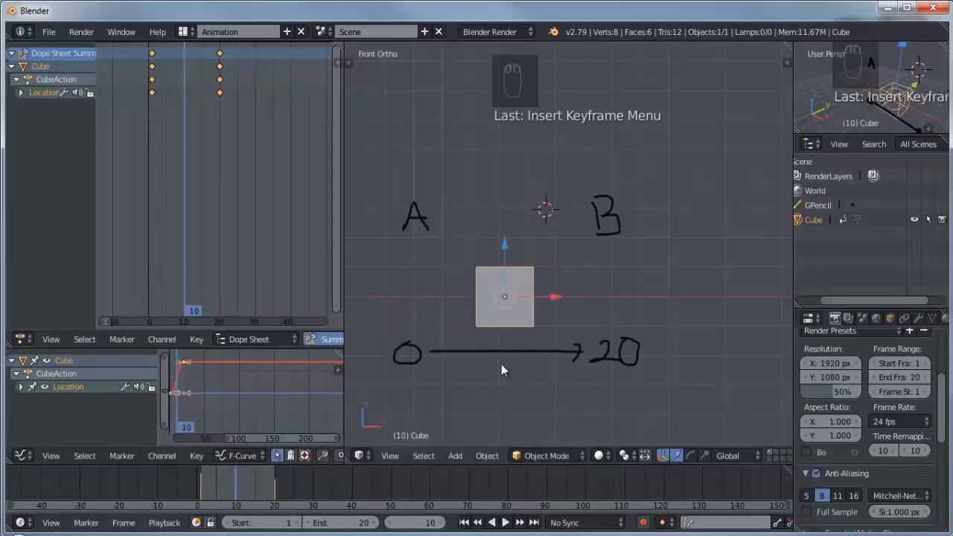
key(d)
drag(497, 338, 498, 357)
drag(513, 343, 516, 342)
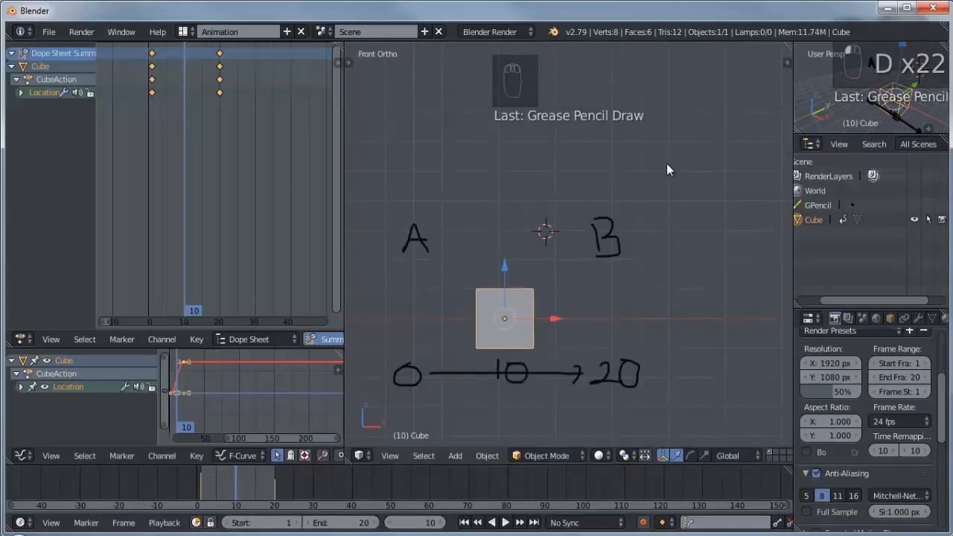
key(s)
right_click(715, 284)
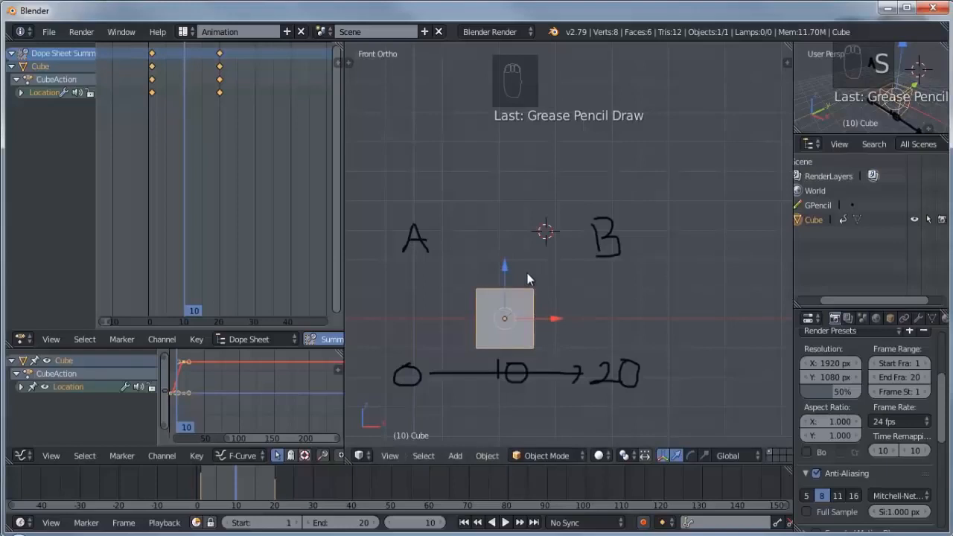
Return to frame 1 and insert a Scaling keyframe for the cube.
key(shift+Left)
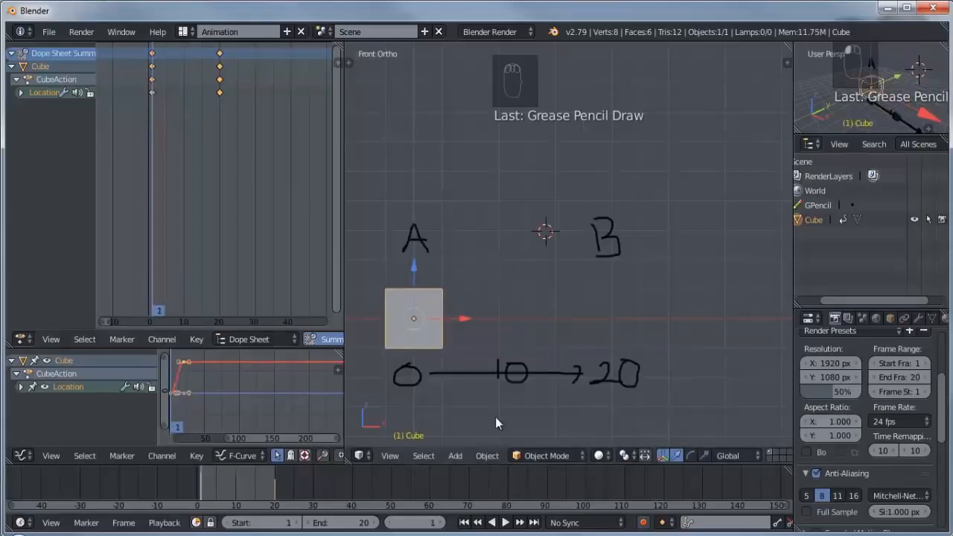
shift+middle_drag(371, 393, 434, 375)
shift+middle_drag(518, 250, 514, 252)
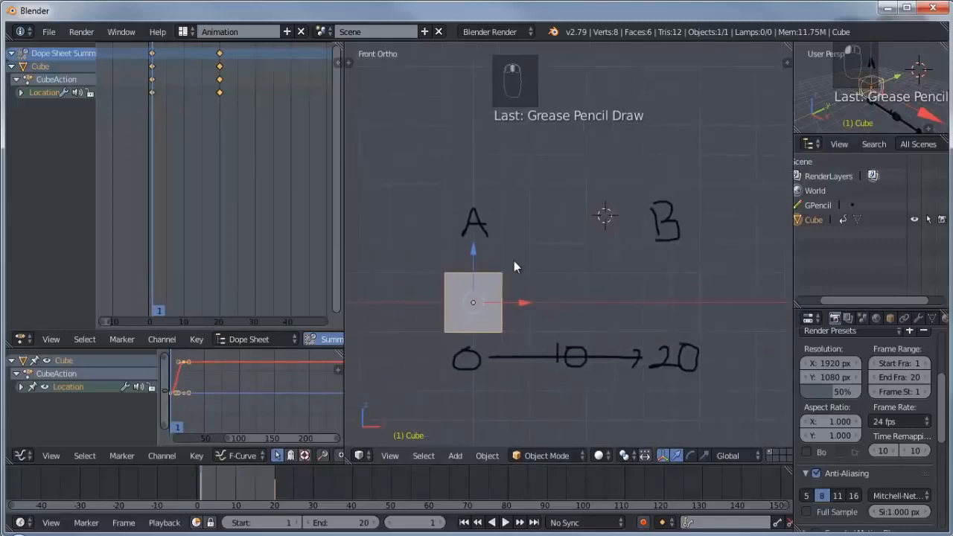
key(i)
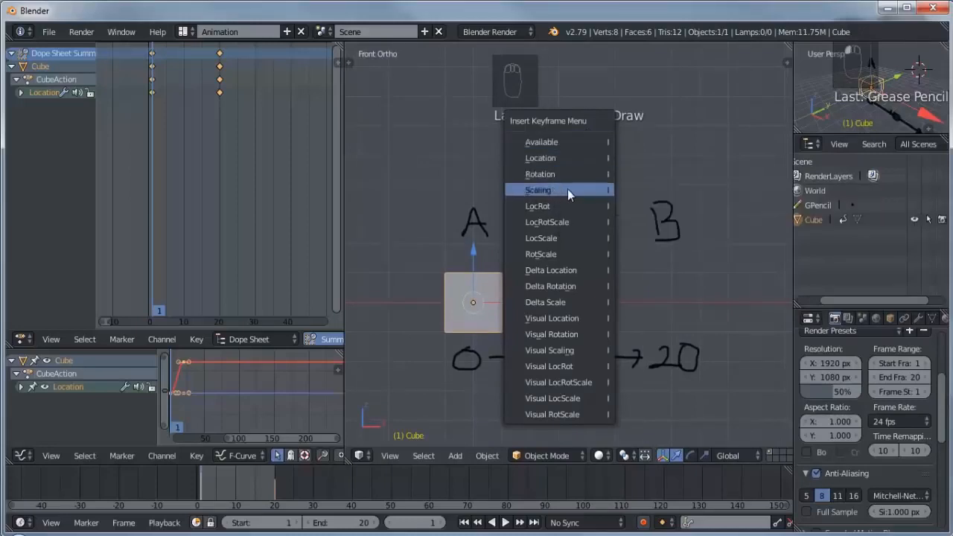
click(573, 189)
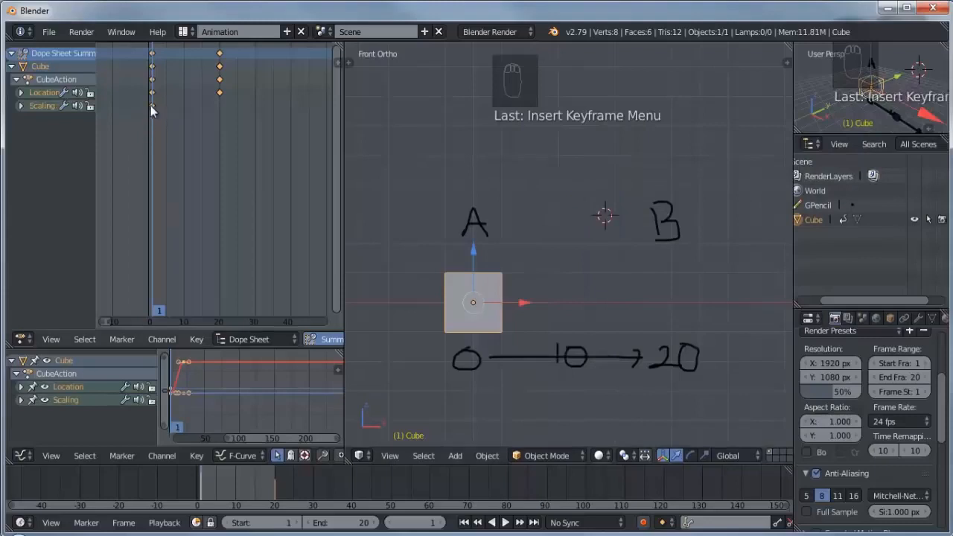
drag(94, 70, 132, 71)
click(24, 111)
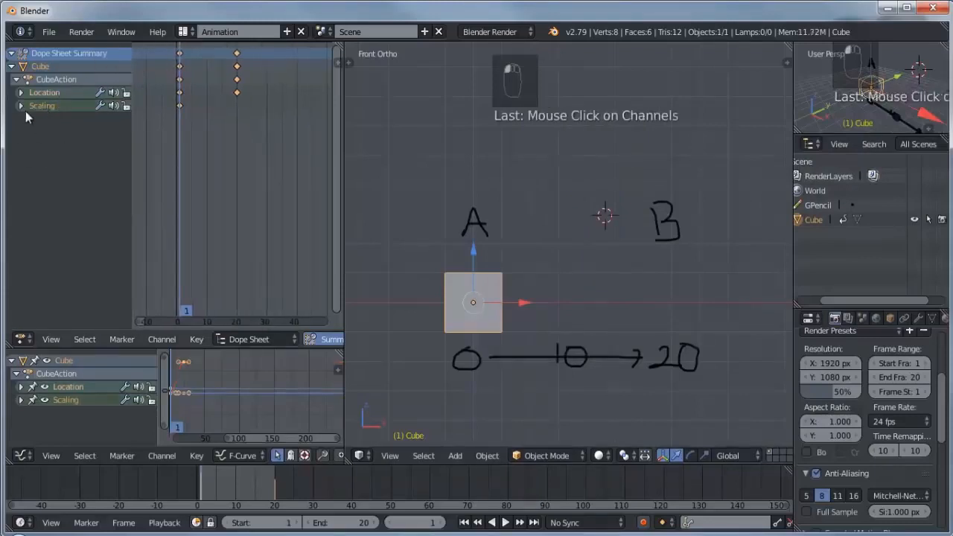
click(45, 93)
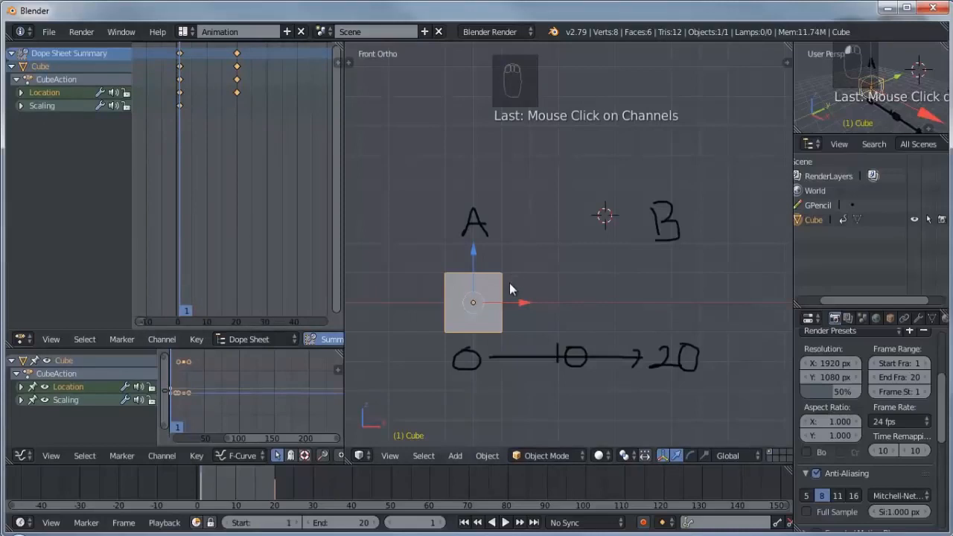
Move the current frame to 10, stepping frame by frame from frame 1.
drag(180, 87, 202, 82)
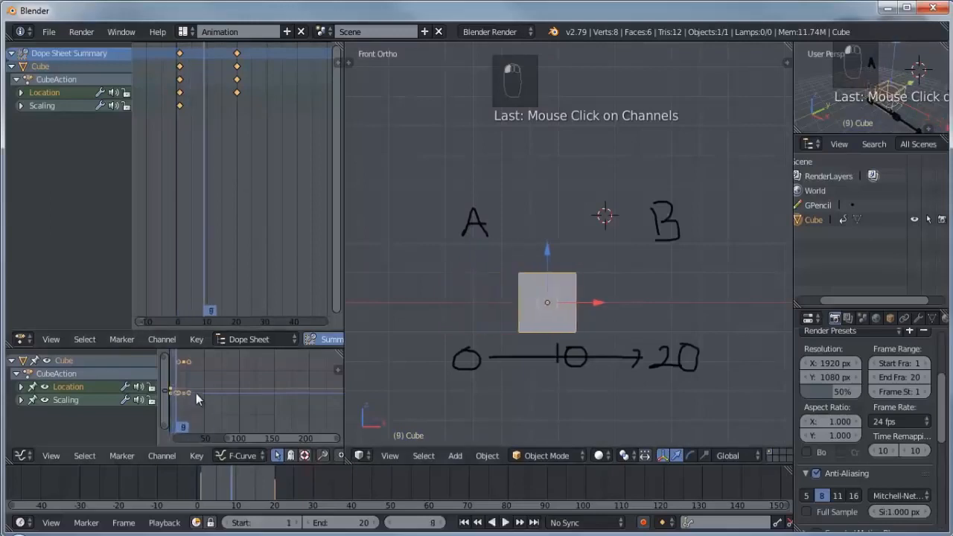
key(alt+a)
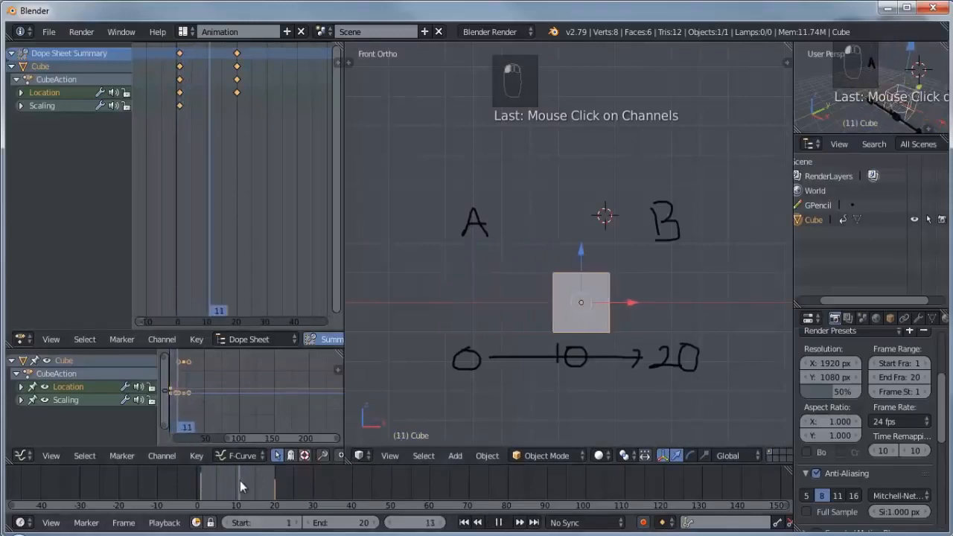
drag(239, 479, 202, 479)
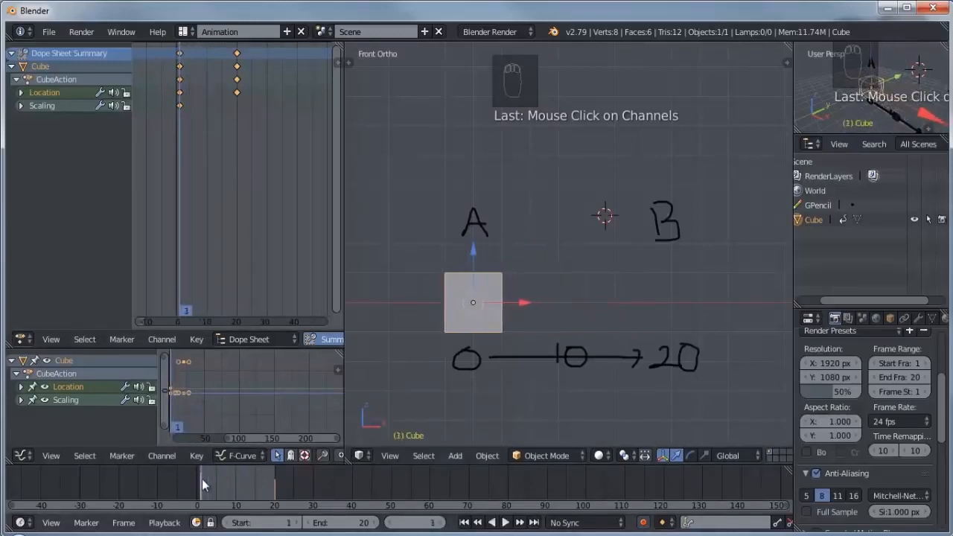
key(Right)
key(Right)
key(Right)
key(Right)
key(Right)
key(Right)
key(Right)
key(Right)
key(Right)
key(Right)
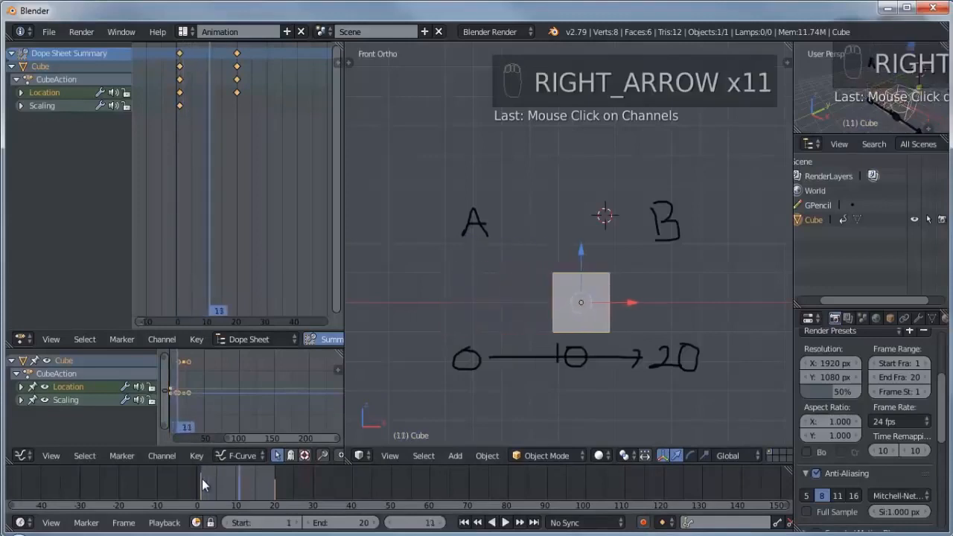
key(Left)
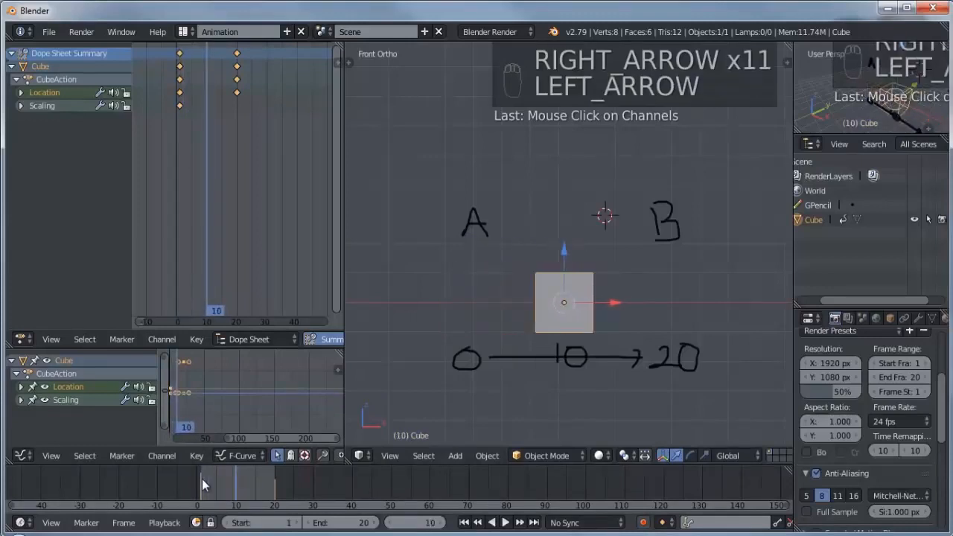
Scale the cube down to well under half its size and insert a Scaling keyframe at frame 10.
mouse_move(597, 297)
shift+middle_down()
mouse_move(574, 280)
mouse_move(558, 299)
shift+middle_up()
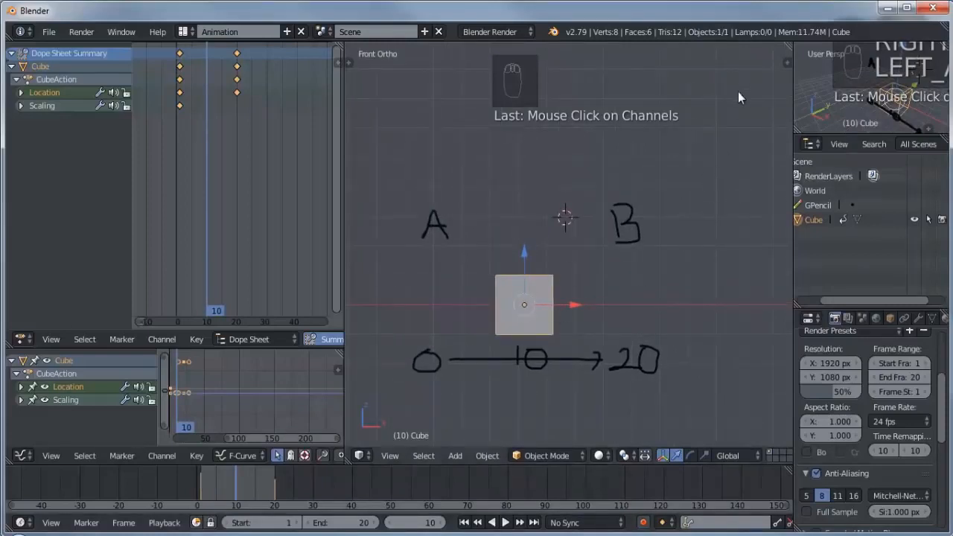
key(s)
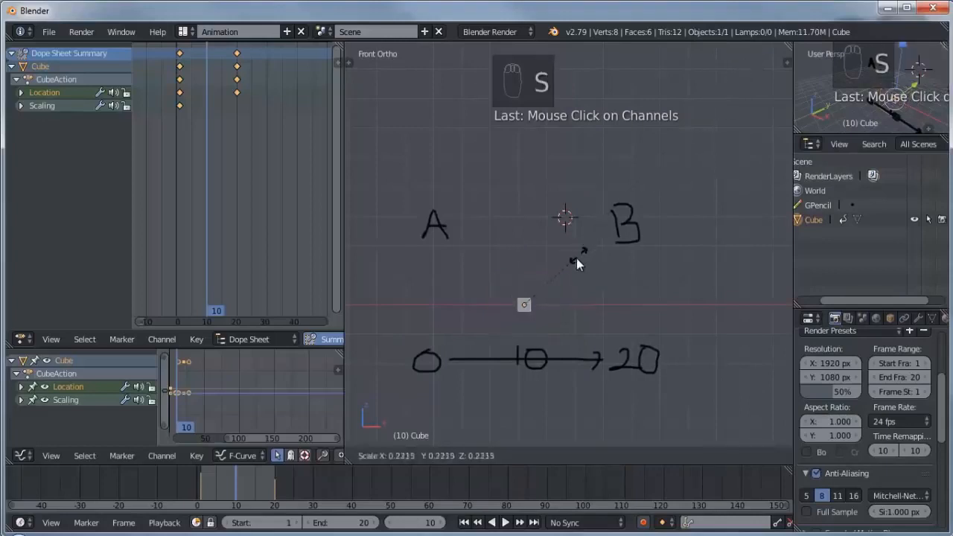
click(611, 224)
shift+middle_drag(563, 342, 541, 260)
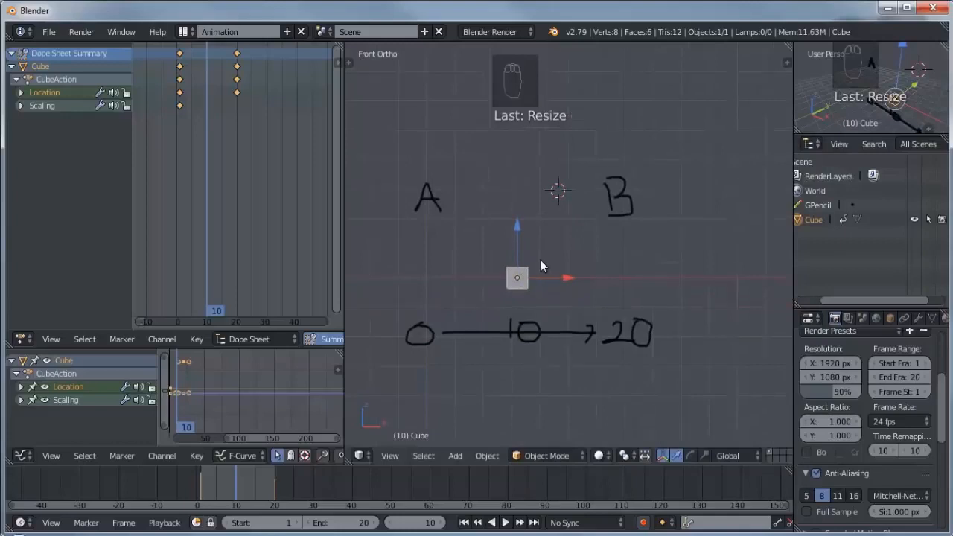
key(i)
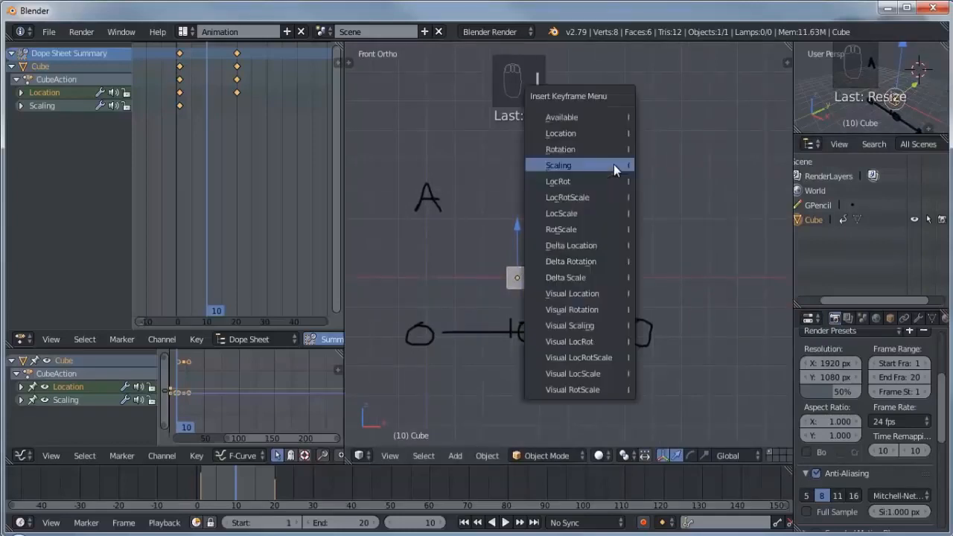
click(567, 164)
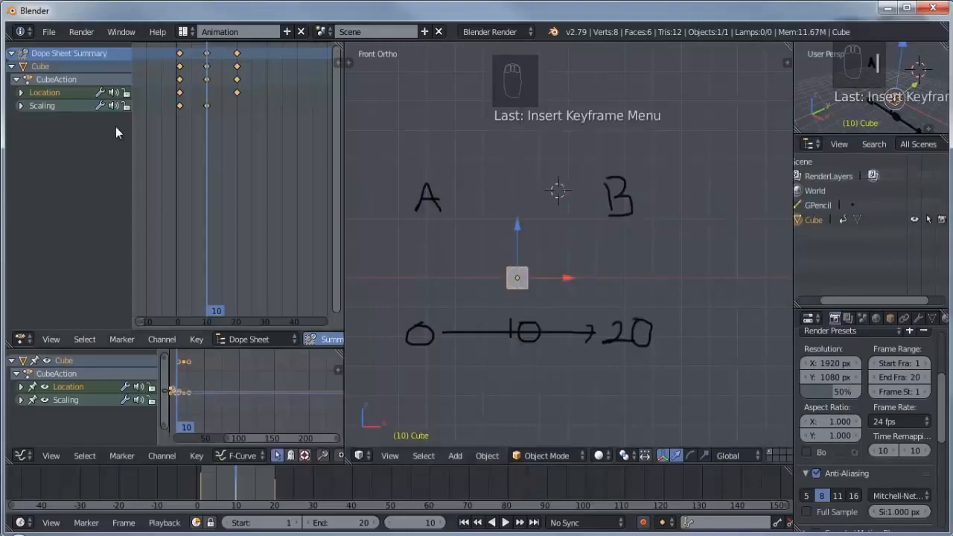
Move the current frame to 20, where the cube reaches position B.
drag(207, 88, 237, 85)
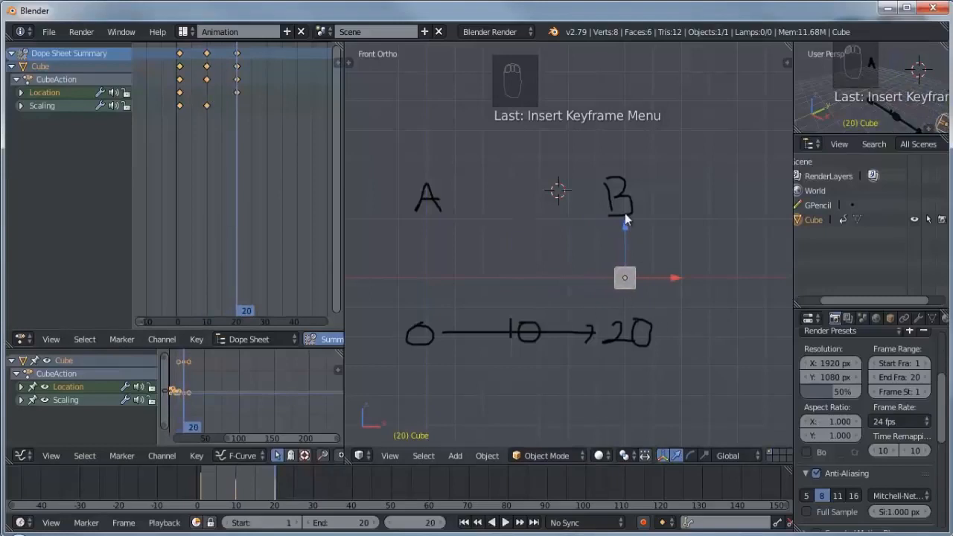
shift+middle_drag(696, 261, 673, 266)
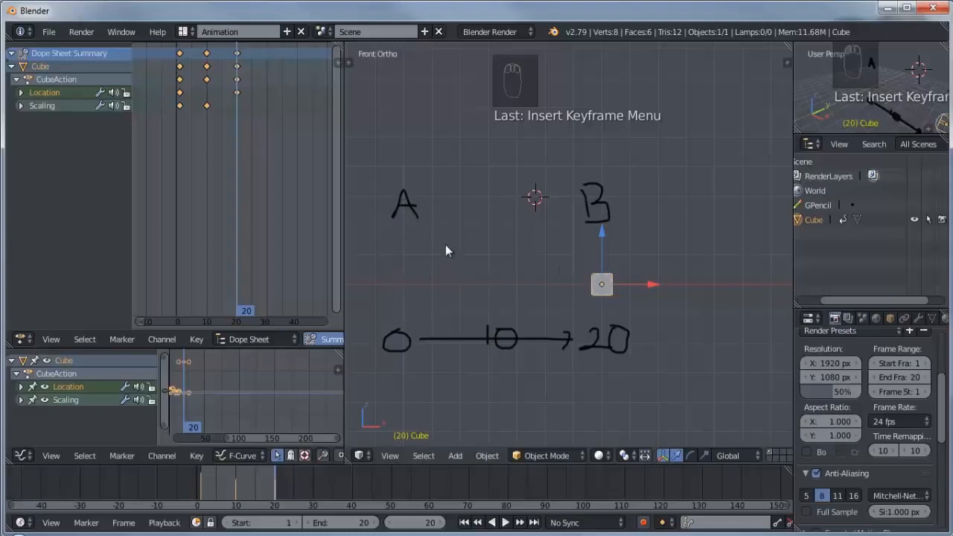
middle_drag(550, 233, 555, 237)
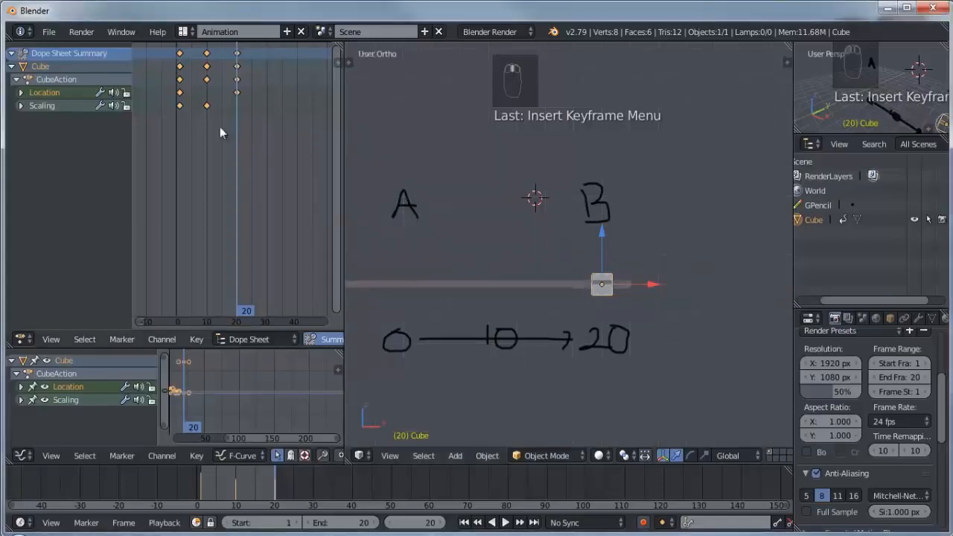
Duplicate the cube's frame 1 Scaling keyframe and place the copy at frame 20.
click(179, 106)
key(a)
key(a)
key(a)
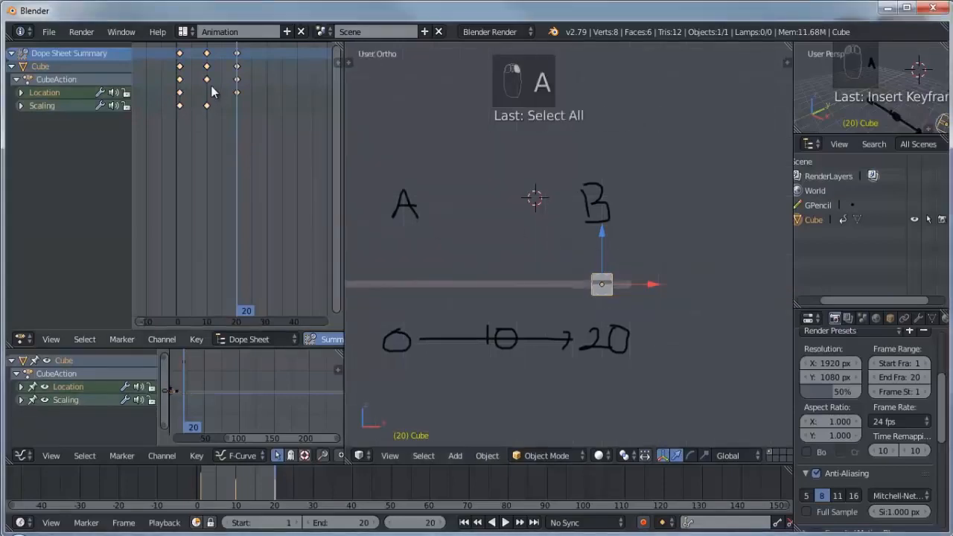
click(181, 107)
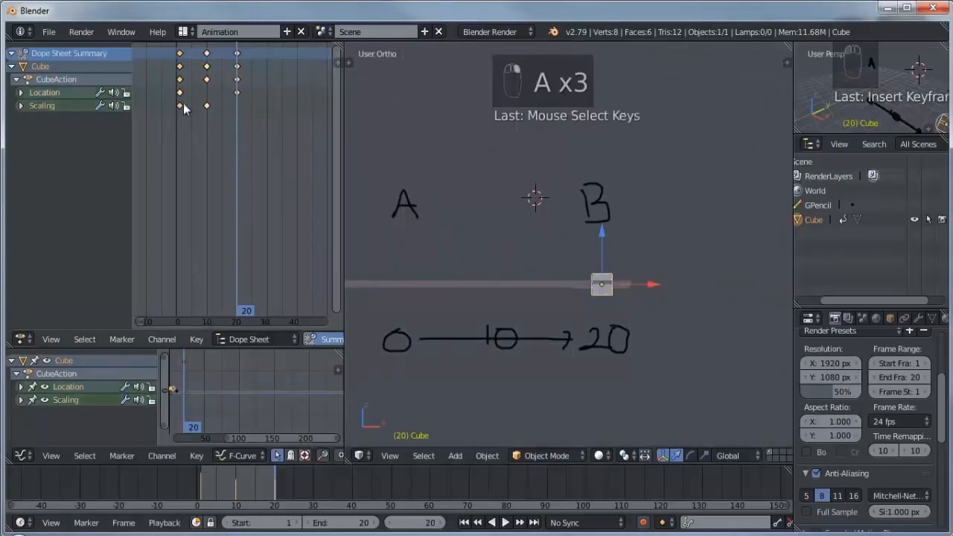
right_click(179, 106)
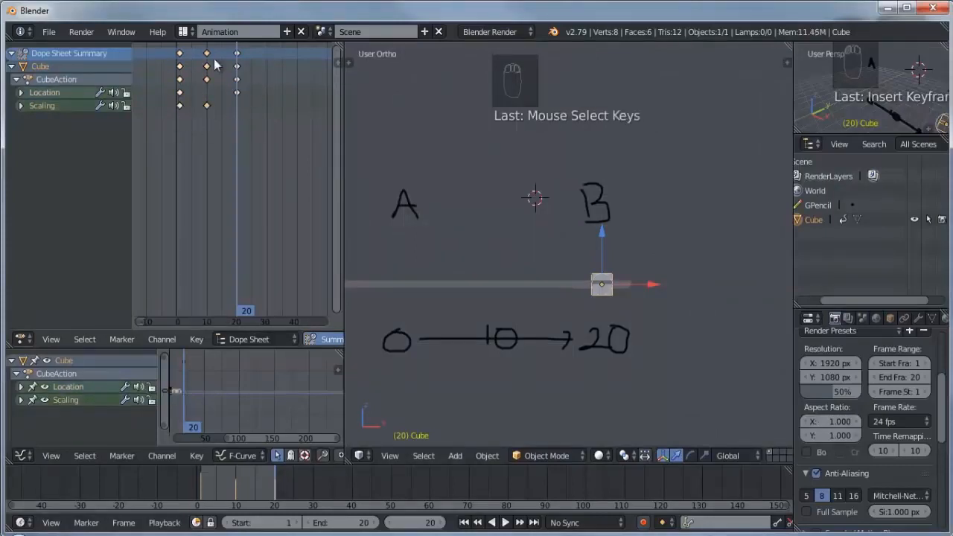
right_click(180, 105)
shift+right_click(180, 95)
shift+right_click(179, 107)
right_click(179, 106)
key(shift+d)
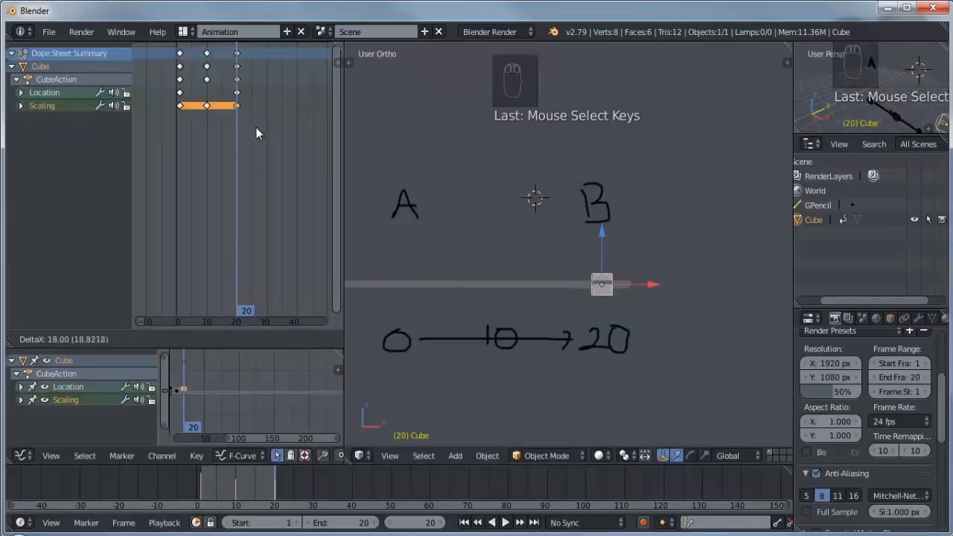
click(256, 127)
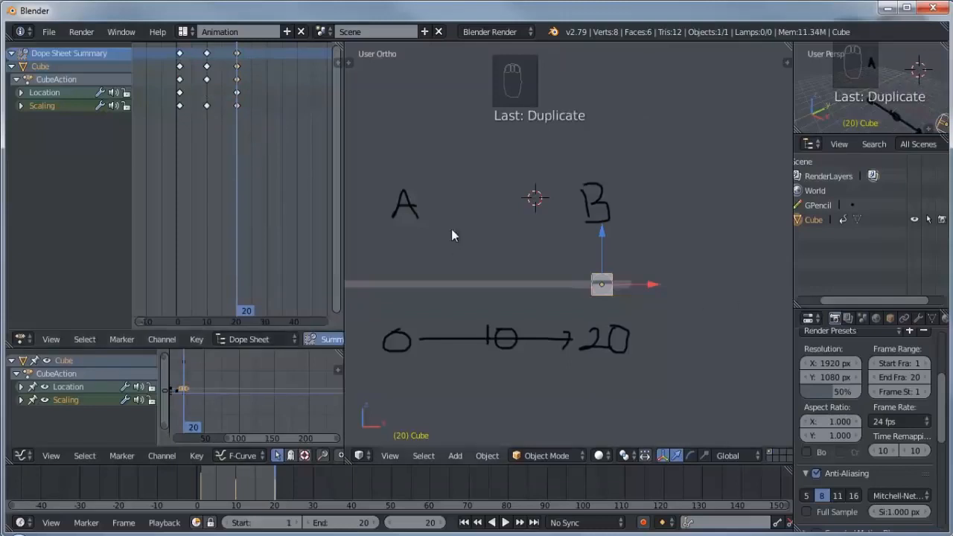
Play back the cube's move and scale animation in front view, then stop it and deselect all keyframes.
key(KP_1)
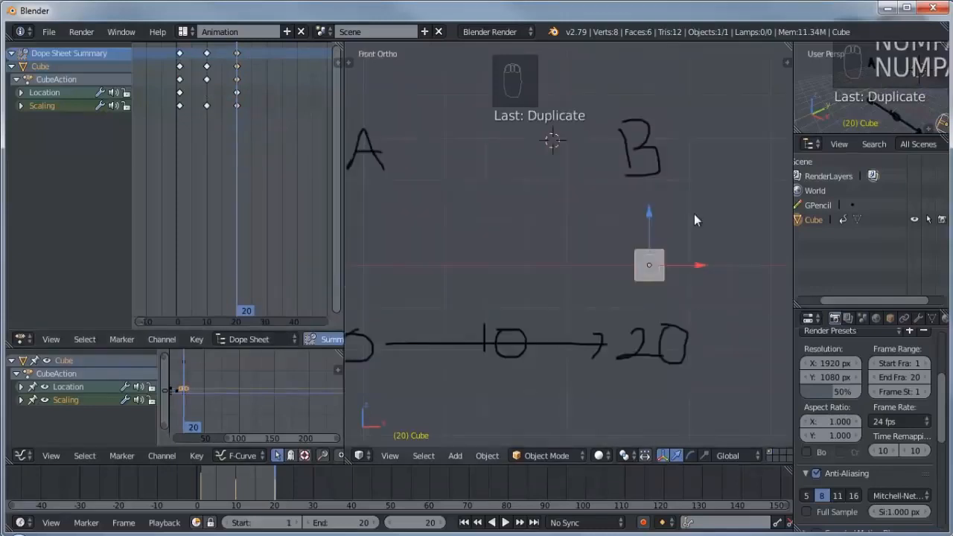
key(alt+a)
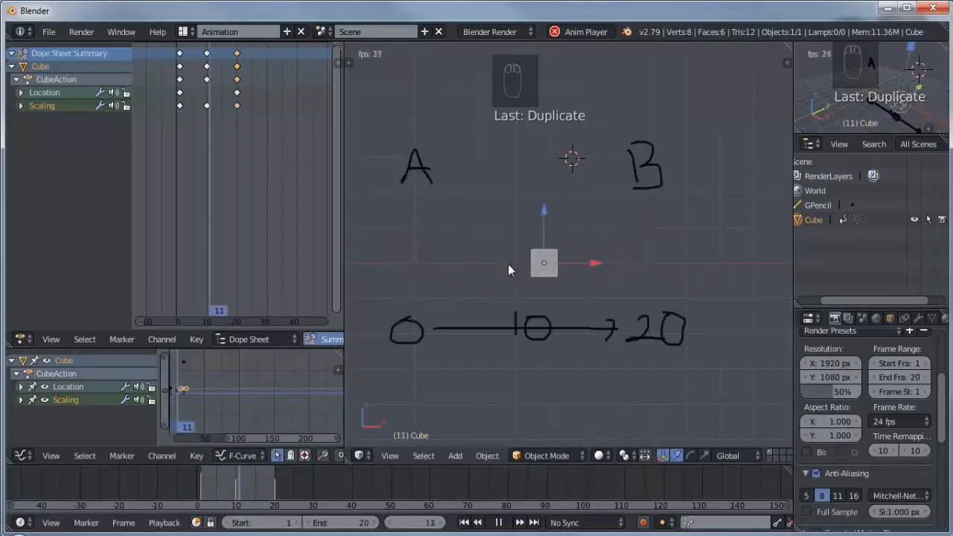
key(alt+a)
key(a)
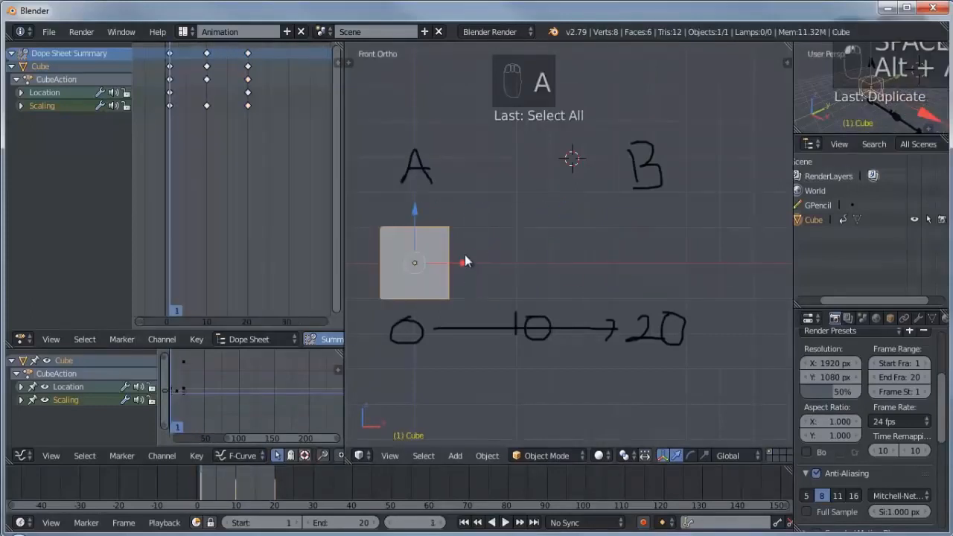
Insert a Rotation keyframe for the cube at frame 1.
drag(181, 89, 169, 95)
key(alt+a)
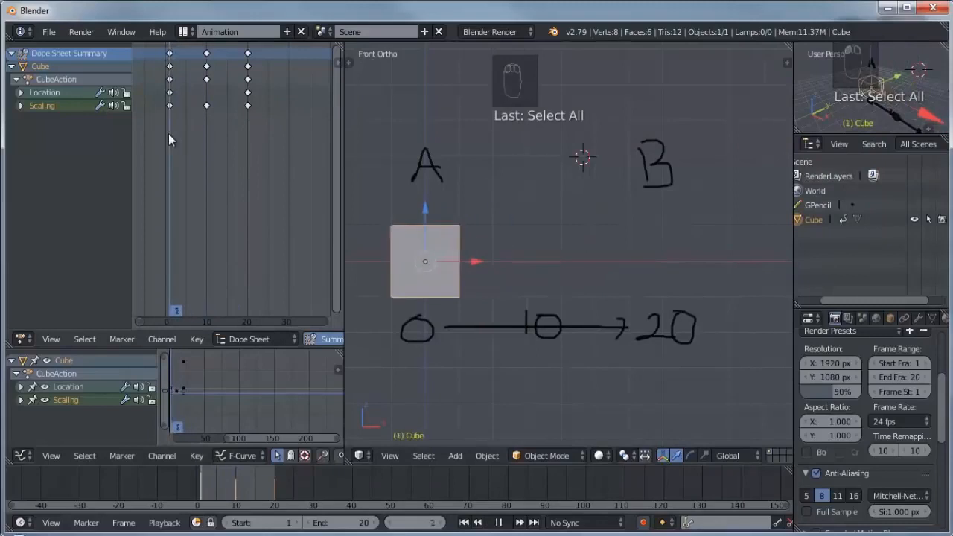
key(Escape)
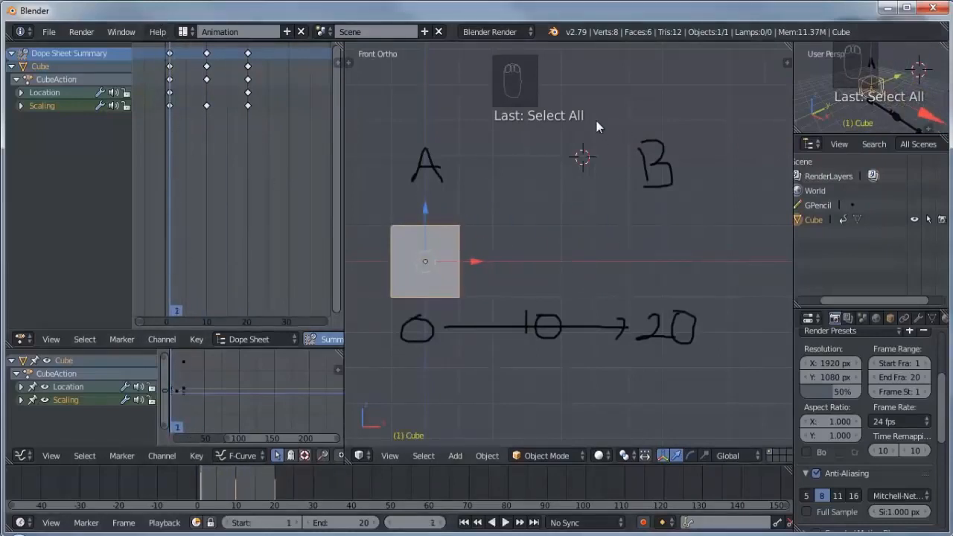
key(i)
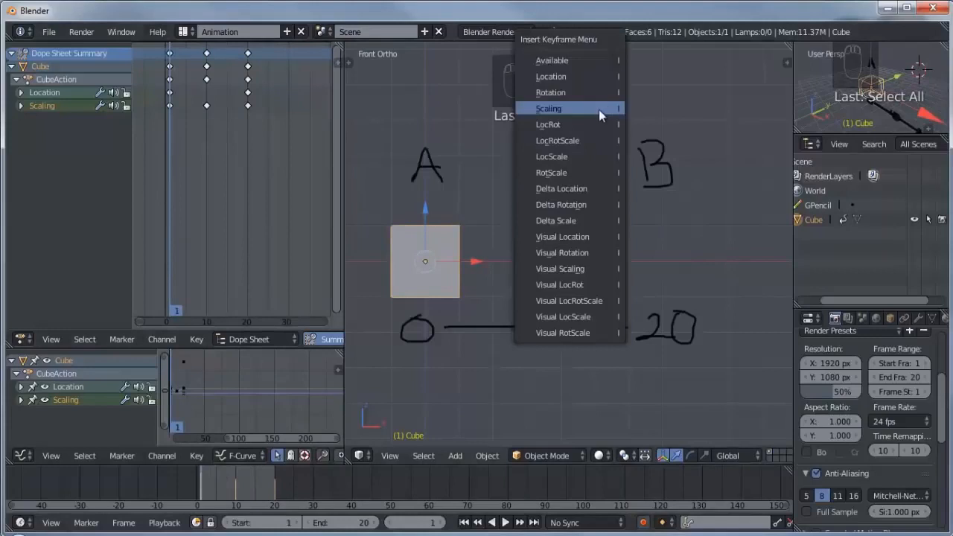
click(554, 93)
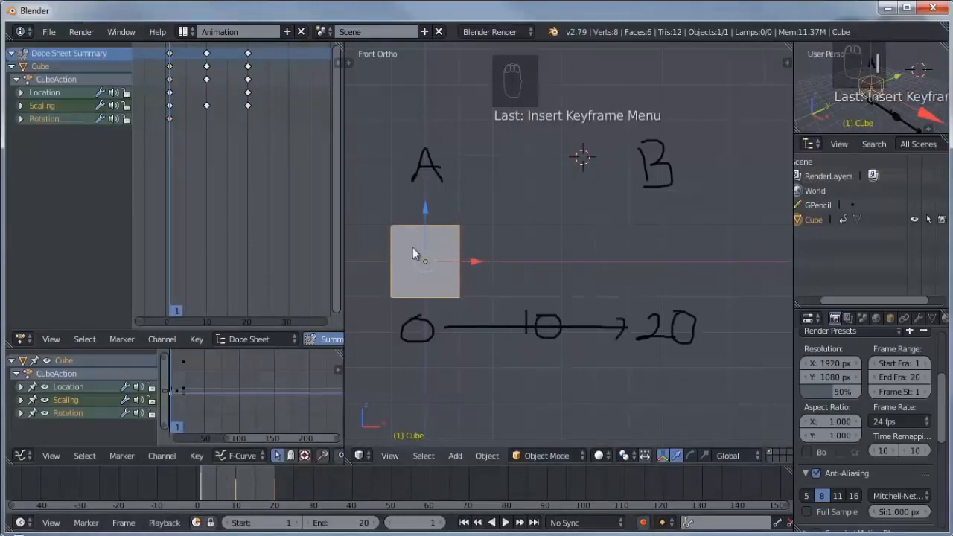
Rotate the cube by about 170 degrees in front view at frame 20 and insert a Rotation keyframe there.
drag(176, 99, 248, 90)
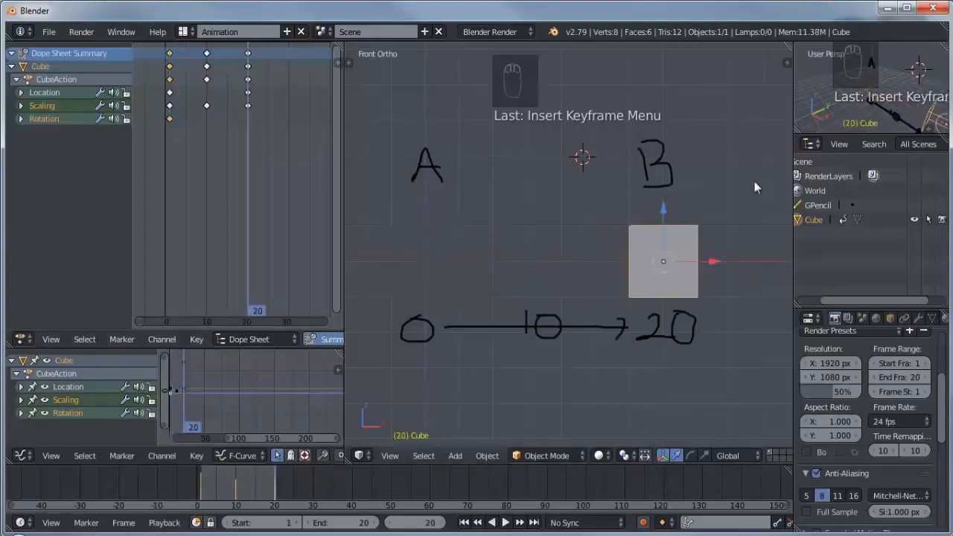
key(r)
key(r)
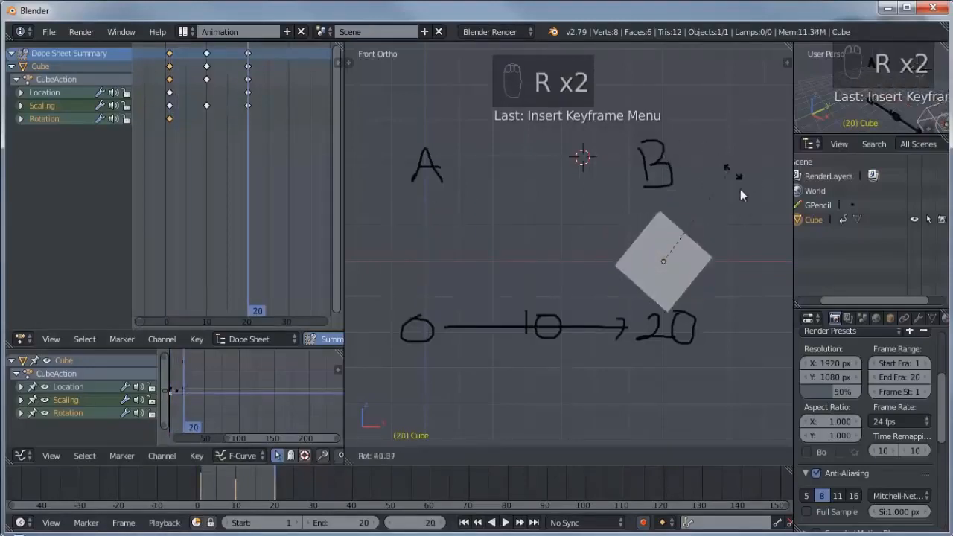
key(r)
key(r)
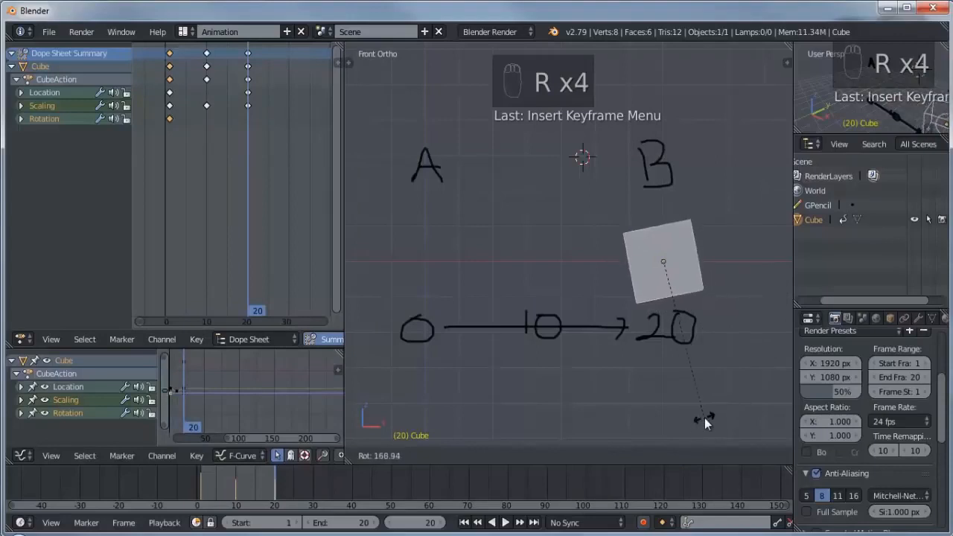
click(690, 413)
key(i)
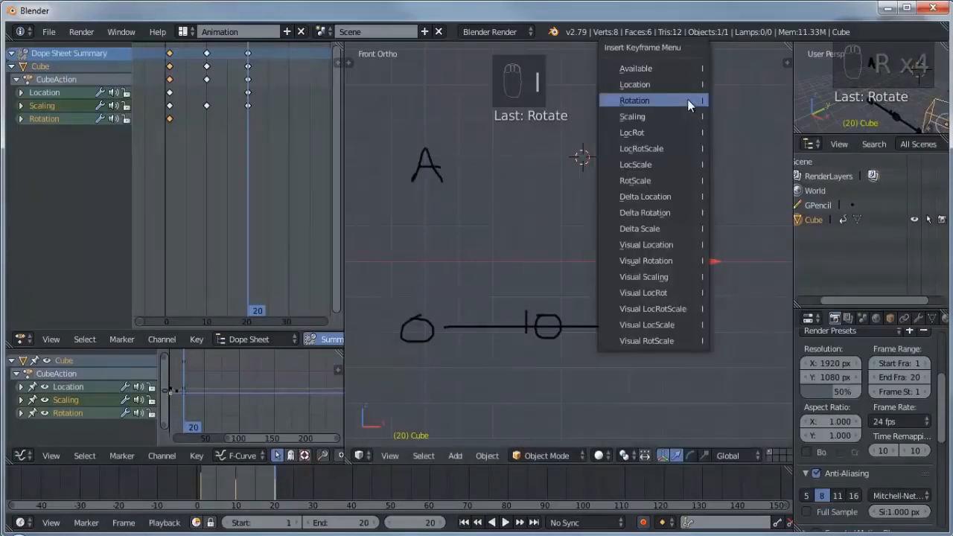
click(634, 100)
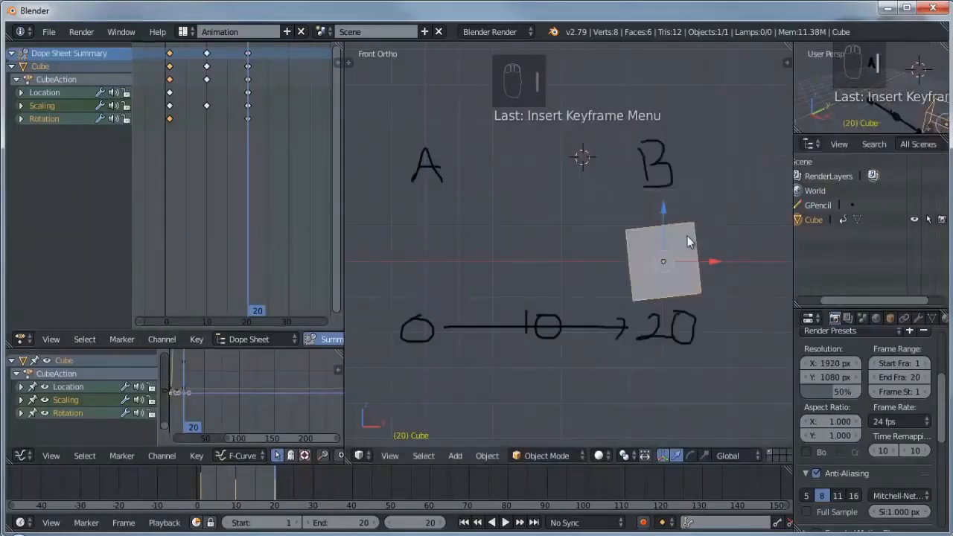
Play back the animation, step through its frames in both directions, and restart playback to check the cube's rotation.
click(505, 523)
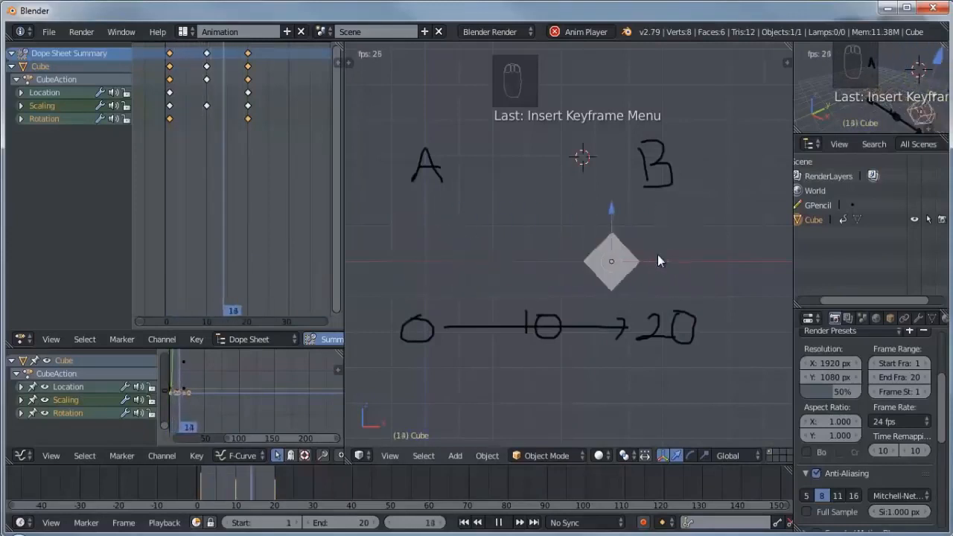
key(alt+a)
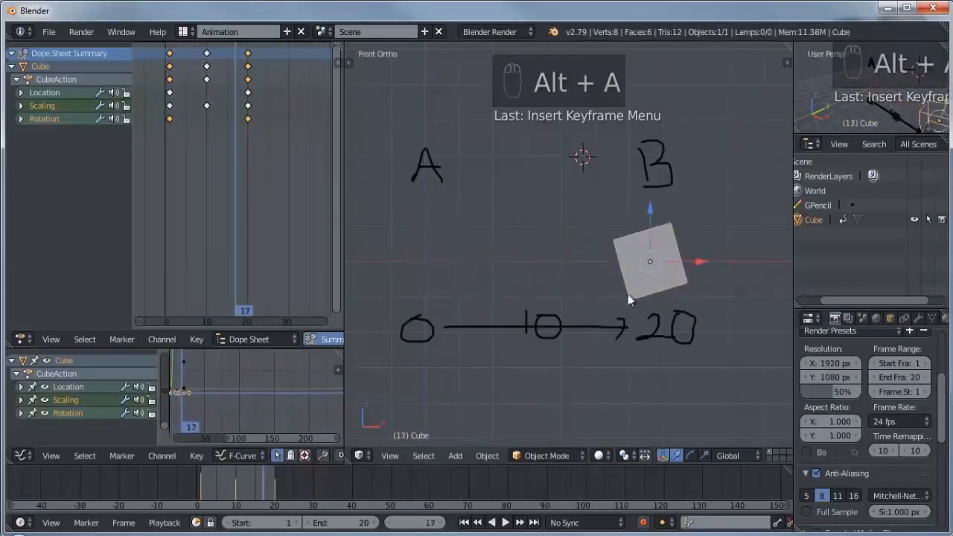
alt+scroll(521, 265, up, 6)
alt+scroll(603, 248, down, 5)
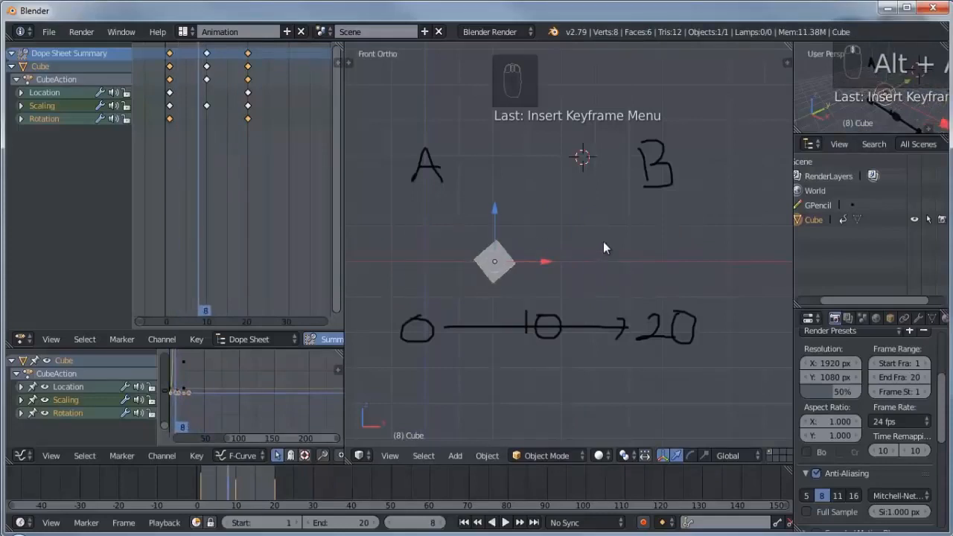
key(alt+a)
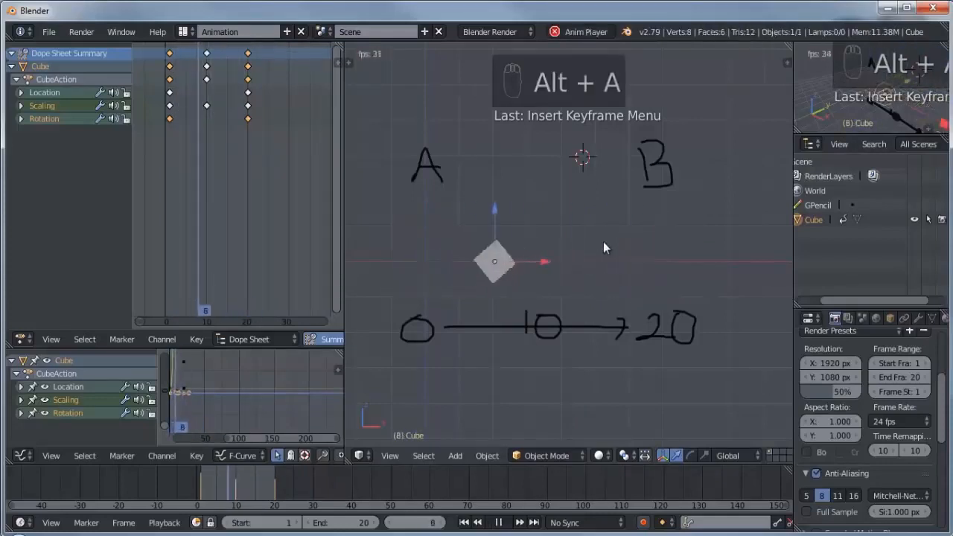